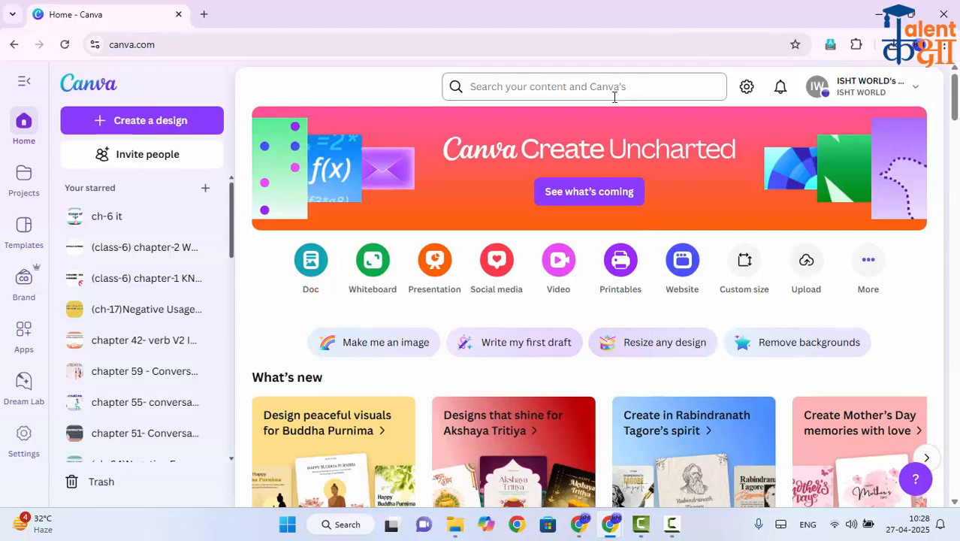
- Search Canva for "sales" designs and templates
{"action": "left_click", "coordinate": [585, 88]}
{"action": "type", "text": "sales"}
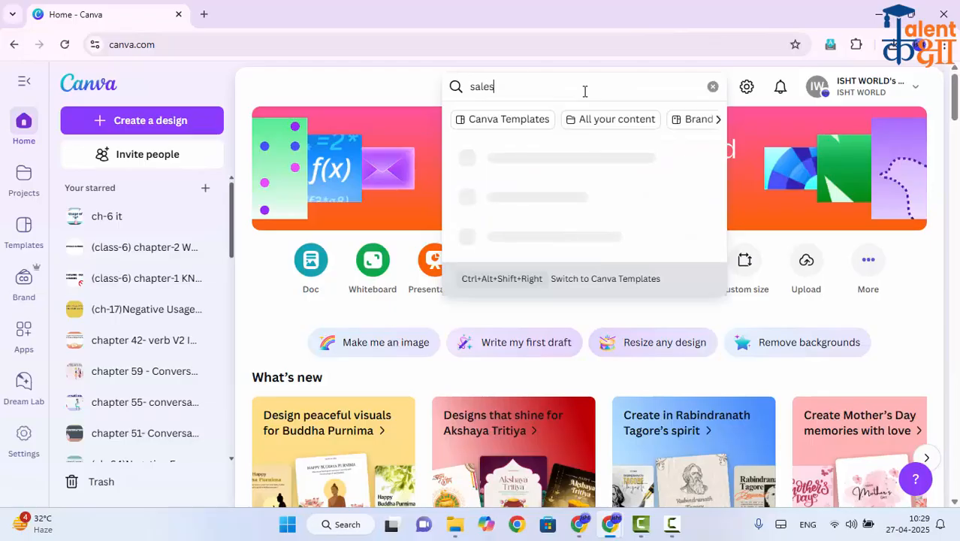
{"action": "key", "text": "Return"}
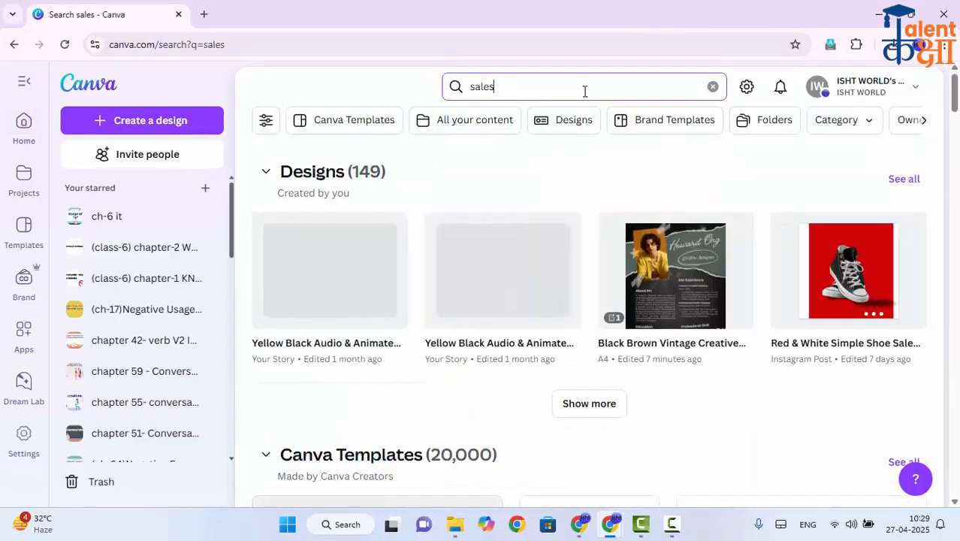
- Browse the template results for "sales" to find a suitable presentation design
{"action": "scroll", "coordinate": [647, 269], "scroll_direction": "down", "scroll_amount": 5}
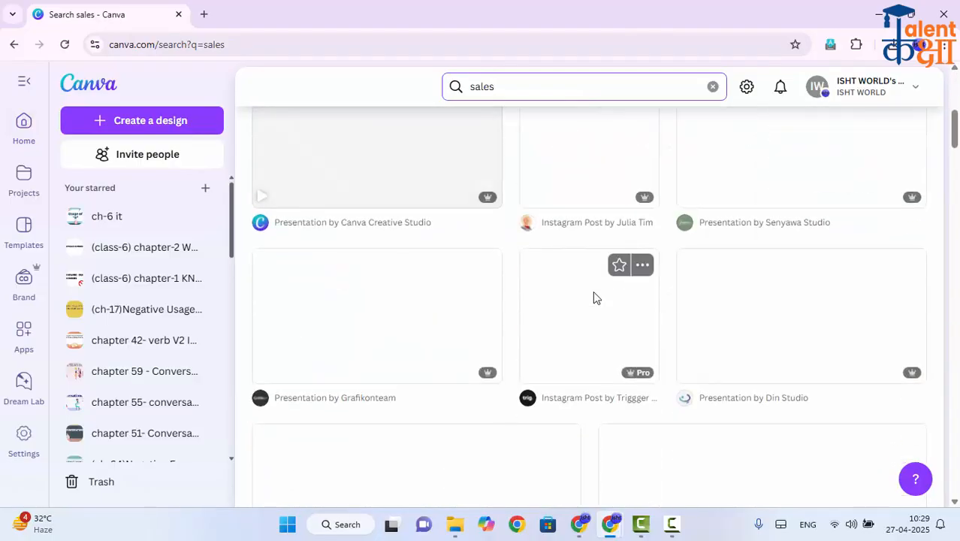
{"action": "scroll", "coordinate": [593, 297], "scroll_direction": "up", "scroll_amount": 1}
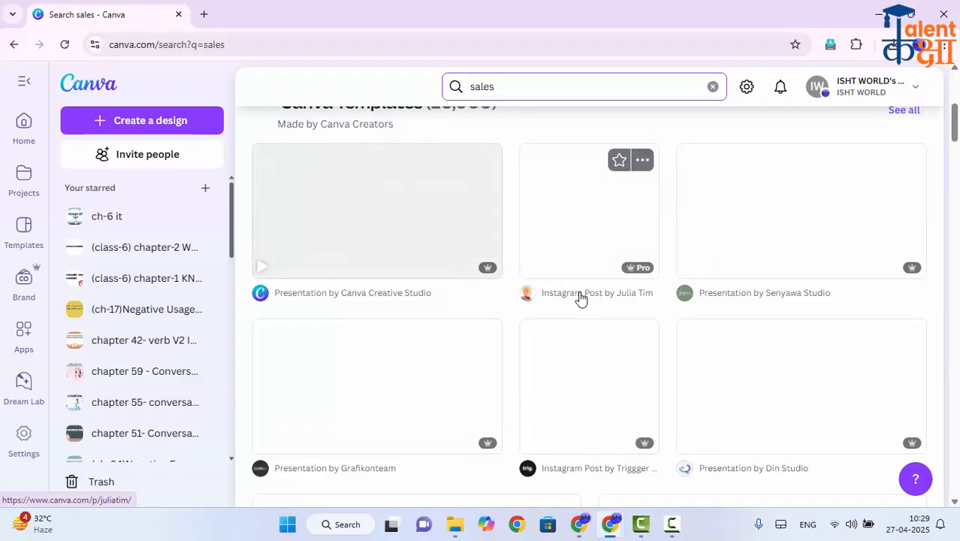
{"action": "scroll", "coordinate": [656, 379], "scroll_direction": "down", "scroll_amount": 5}
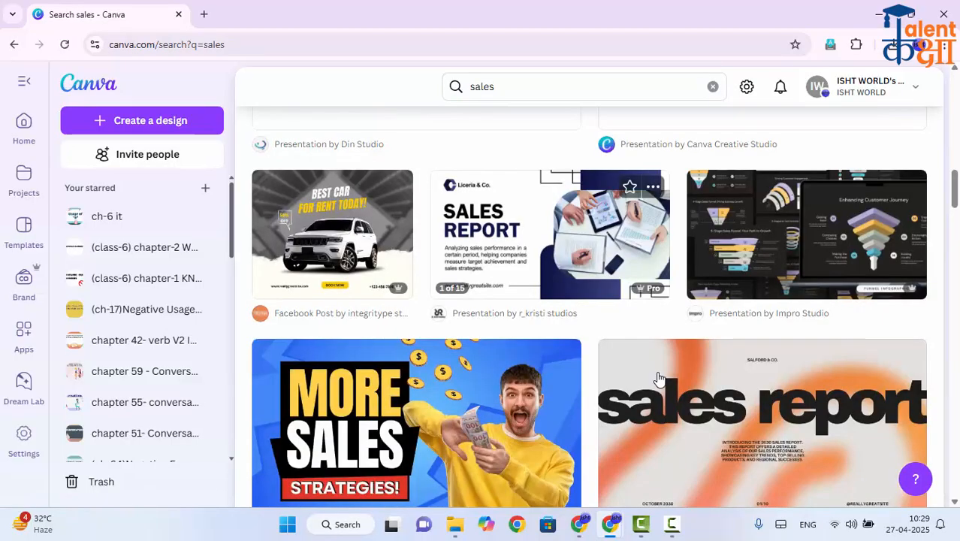
{"action": "scroll", "coordinate": [583, 293], "scroll_direction": "down", "scroll_amount": 2}
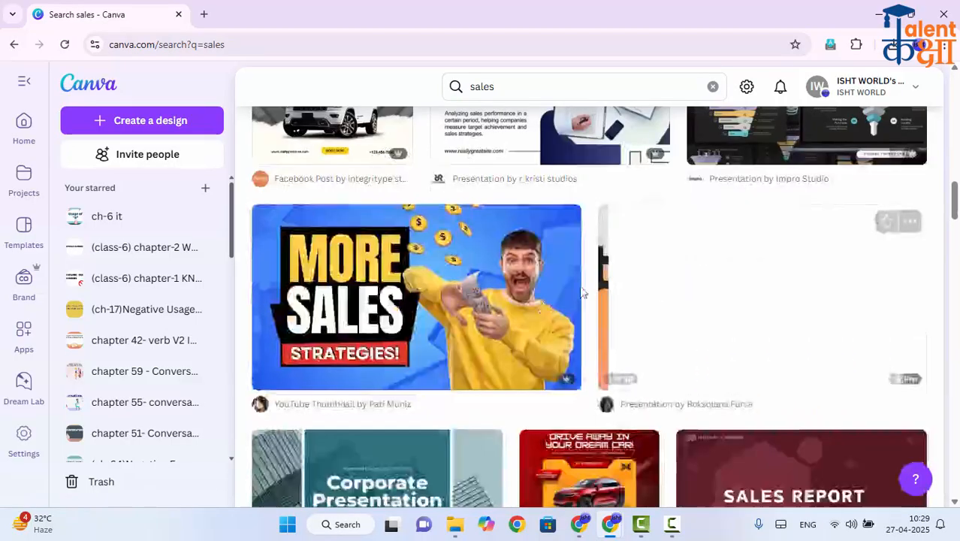
{"action": "scroll", "coordinate": [583, 293], "scroll_direction": "down", "scroll_amount": 2}
{"action": "scroll", "coordinate": [518, 306], "scroll_direction": "up", "scroll_amount": 1}
{"action": "scroll", "coordinate": [817, 337], "scroll_direction": "down", "scroll_amount": 3}
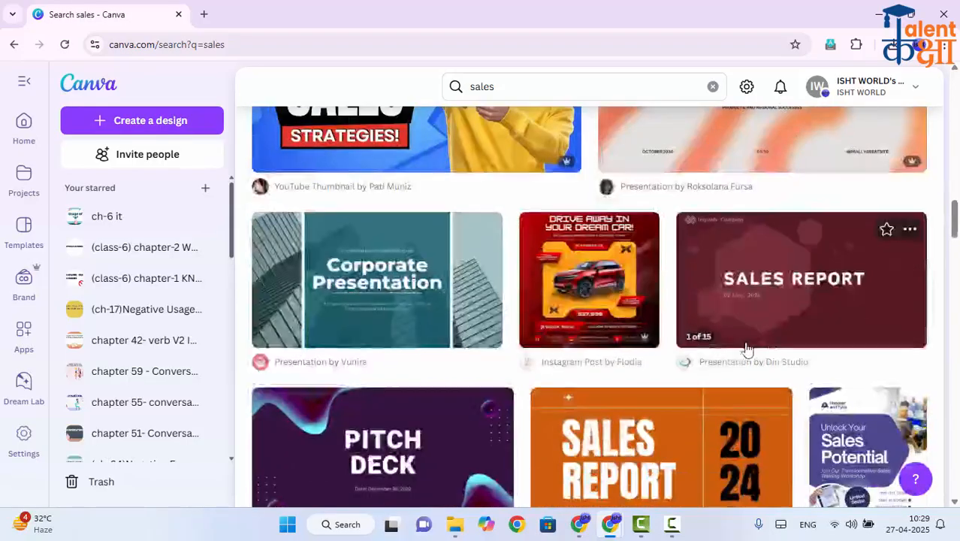
{"action": "scroll", "coordinate": [574, 300], "scroll_direction": "down", "scroll_amount": 6}
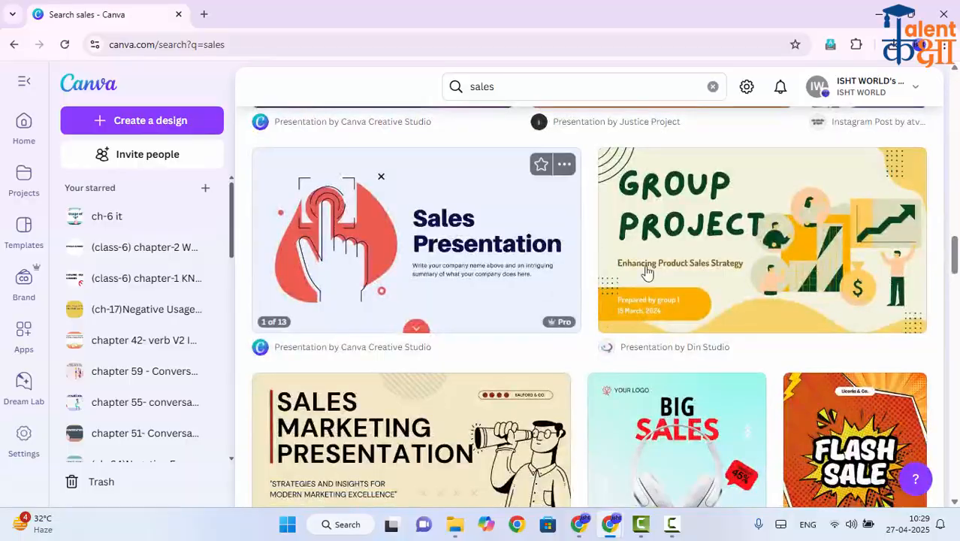
{"action": "scroll", "coordinate": [556, 320], "scroll_direction": "down", "scroll_amount": 3}
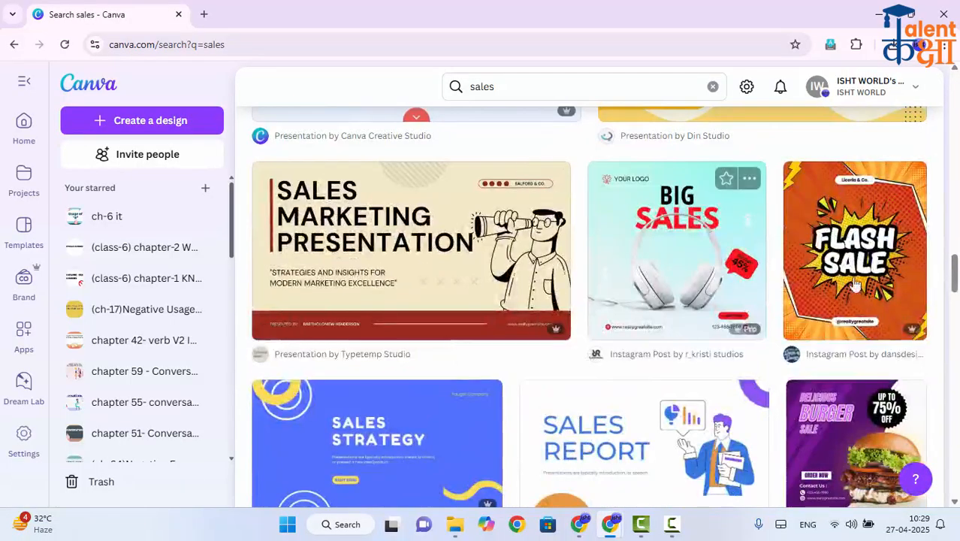
{"action": "scroll", "coordinate": [687, 311], "scroll_direction": "down", "scroll_amount": 2}
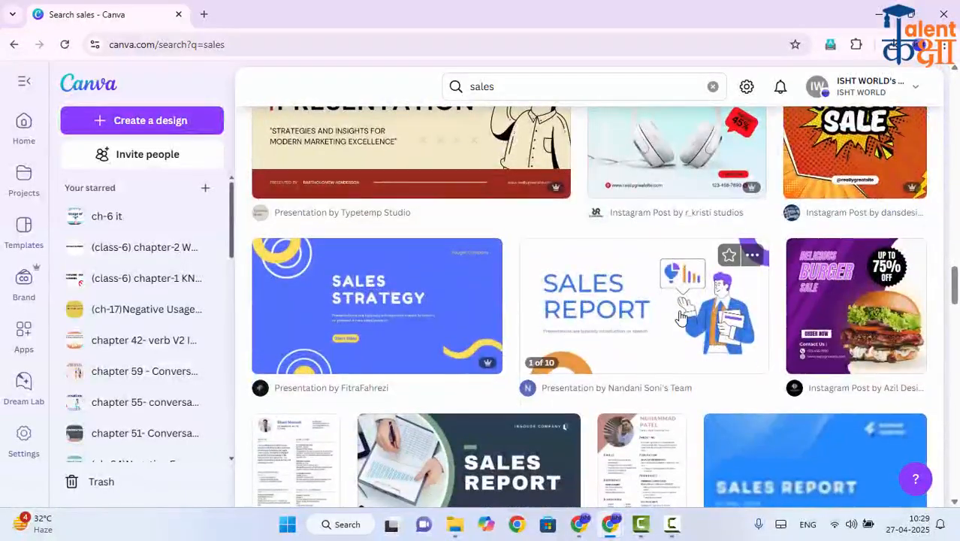
{"action": "scroll", "coordinate": [669, 316], "scroll_direction": "down", "scroll_amount": 1}
{"action": "scroll", "coordinate": [661, 319], "scroll_direction": "down", "scroll_amount": 2}
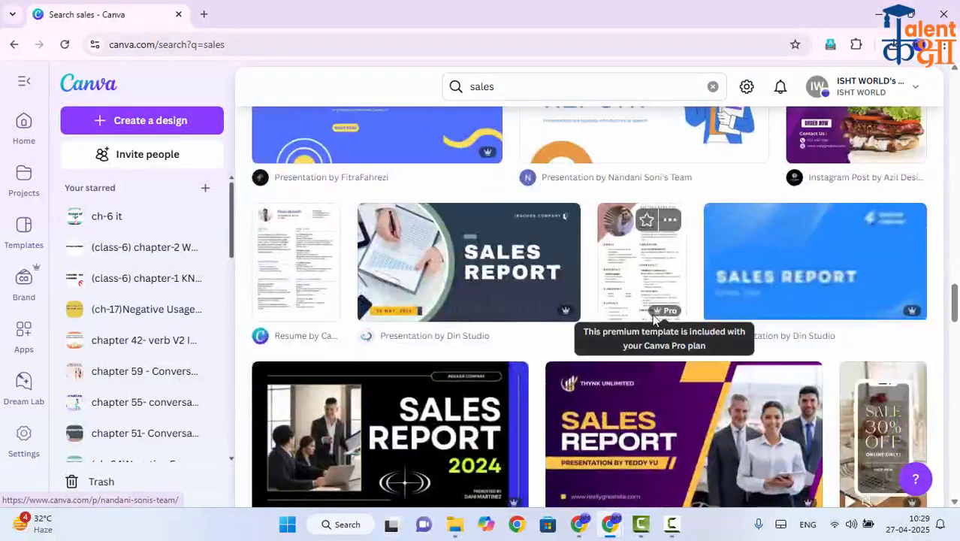
{"action": "scroll", "coordinate": [612, 304], "scroll_direction": "down", "scroll_amount": 4}
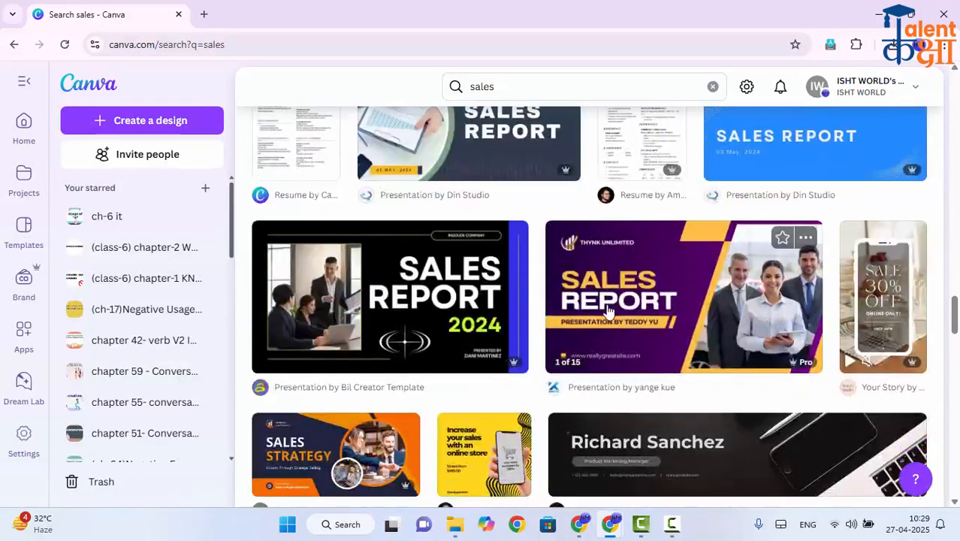
{"action": "scroll", "coordinate": [597, 313], "scroll_direction": "down", "scroll_amount": 1}
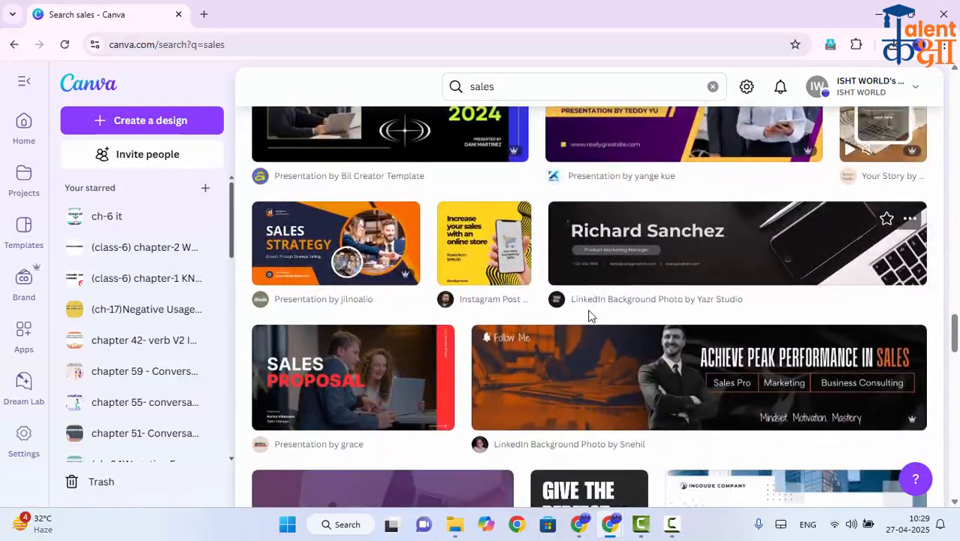
{"action": "scroll", "coordinate": [588, 316], "scroll_direction": "down", "scroll_amount": 6}
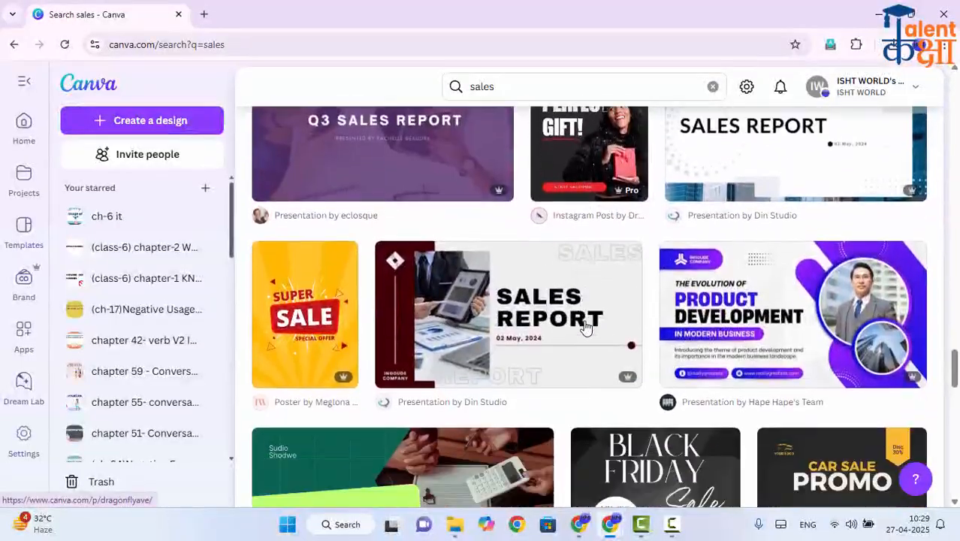
{"action": "scroll", "coordinate": [586, 327], "scroll_direction": "down", "scroll_amount": 1}
{"action": "scroll", "coordinate": [586, 328], "scroll_direction": "down", "scroll_amount": 2}
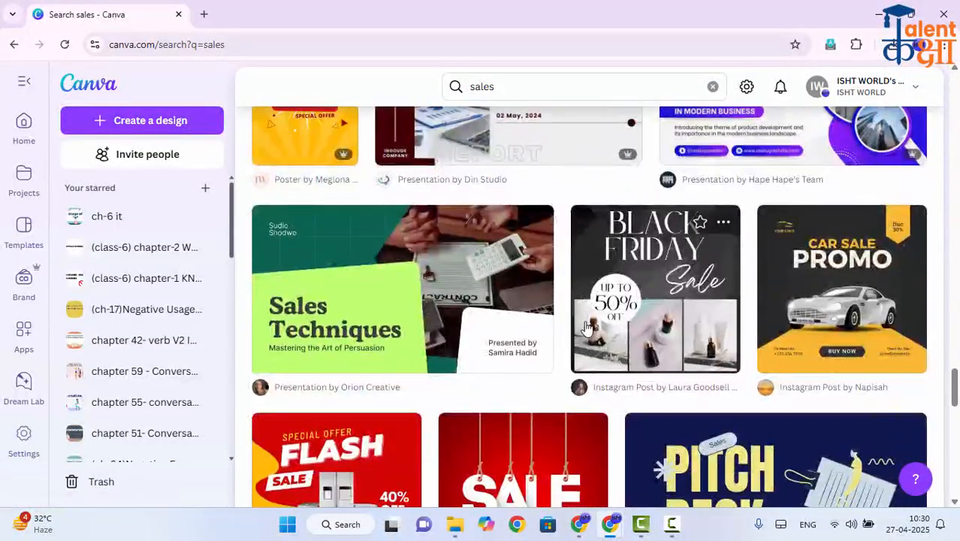
{"action": "scroll", "coordinate": [587, 328], "scroll_direction": "down", "scroll_amount": 2}
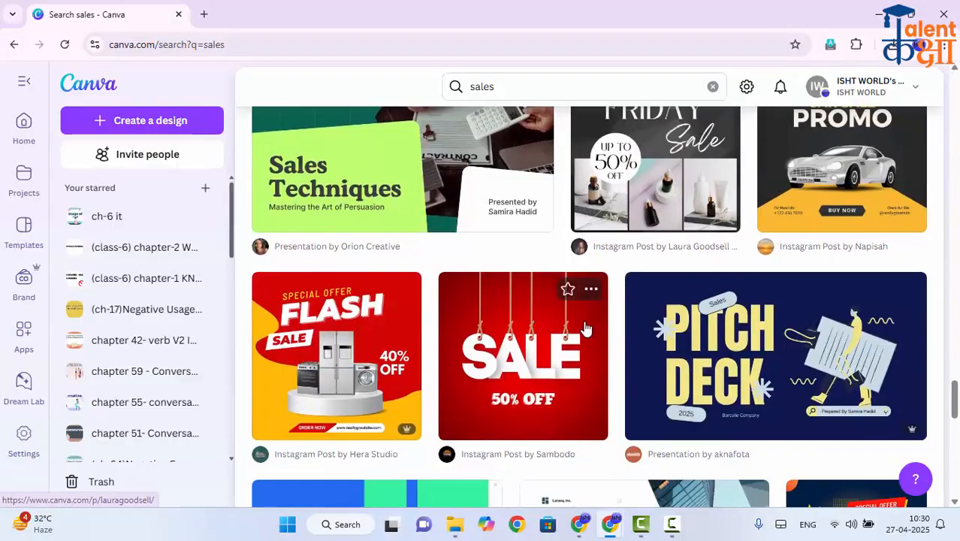
{"action": "scroll", "coordinate": [587, 328], "scroll_direction": "up", "scroll_amount": 1}
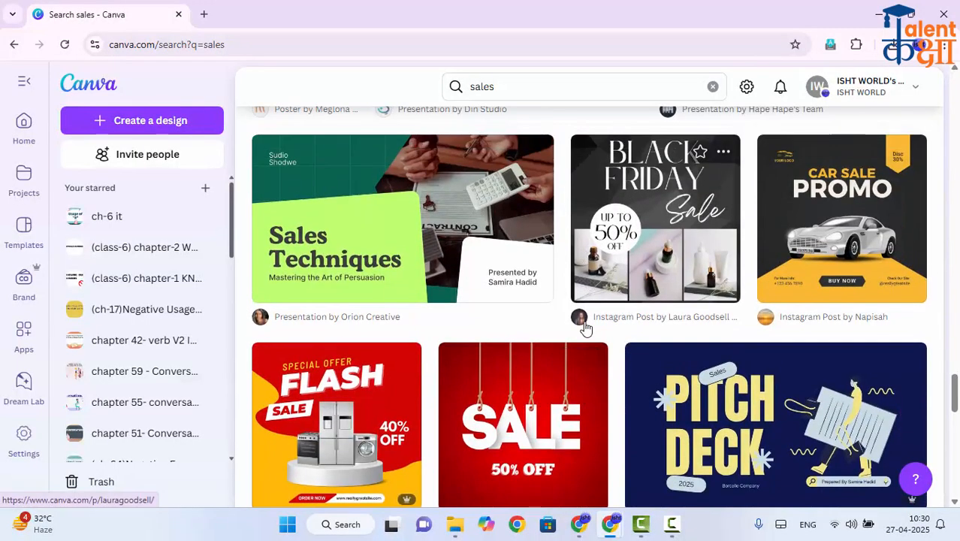
{"action": "scroll", "coordinate": [587, 328], "scroll_direction": "down", "scroll_amount": 3}
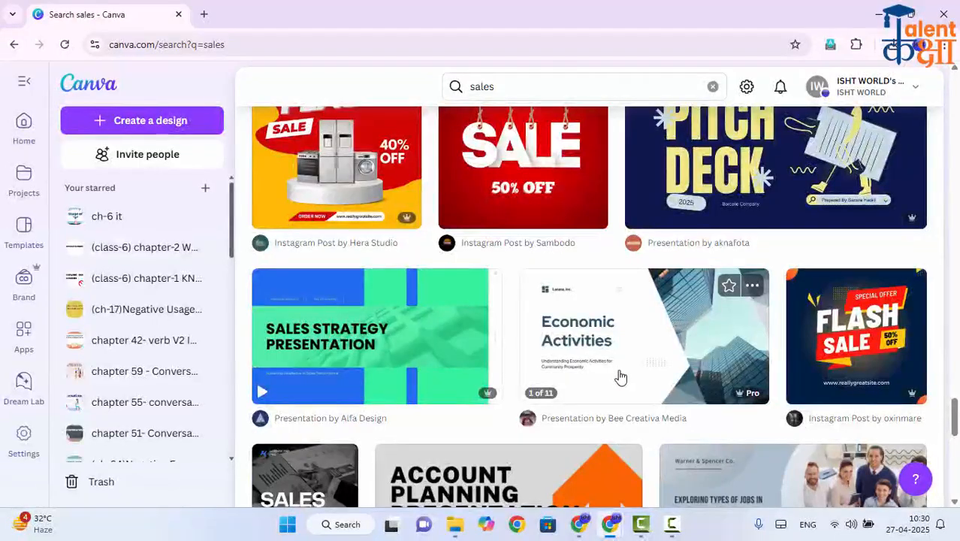
{"action": "scroll", "coordinate": [621, 376], "scroll_direction": "down", "scroll_amount": 1}
{"action": "scroll", "coordinate": [620, 376], "scroll_direction": "down", "scroll_amount": 4}
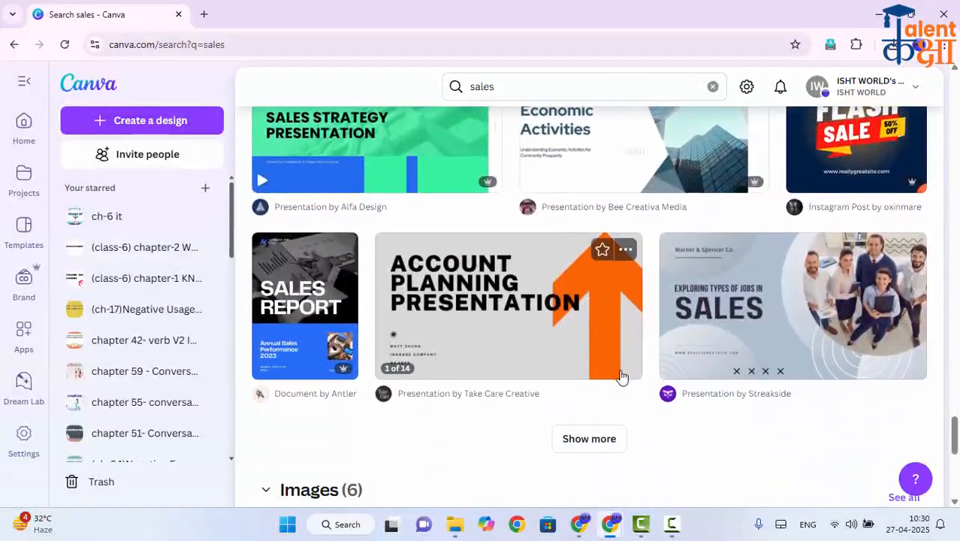
{"action": "scroll", "coordinate": [620, 375], "scroll_direction": "up", "scroll_amount": 1}
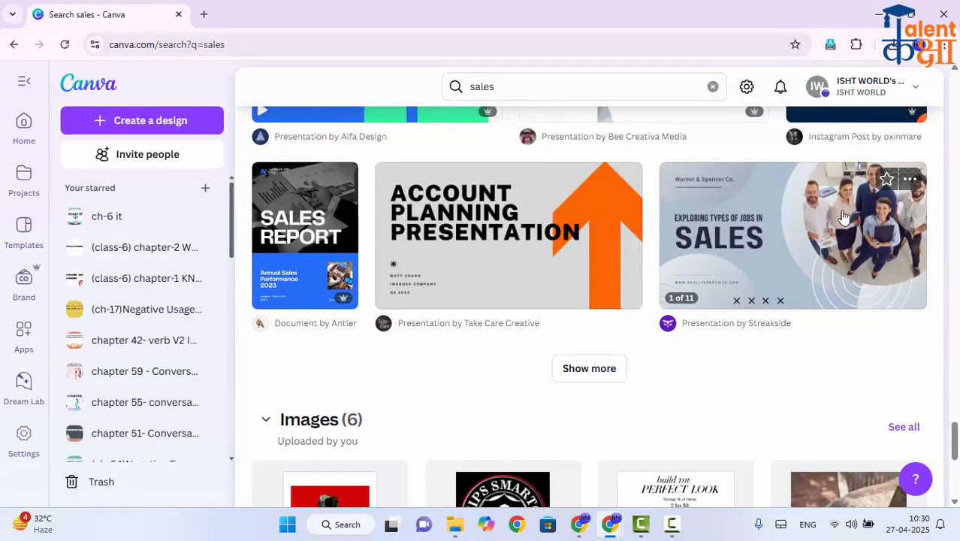
- Open the Cyan Professional Exploring Jobs in Sales Presentation template for customising and look through its pages
{"action": "left_click", "coordinate": [799, 253]}
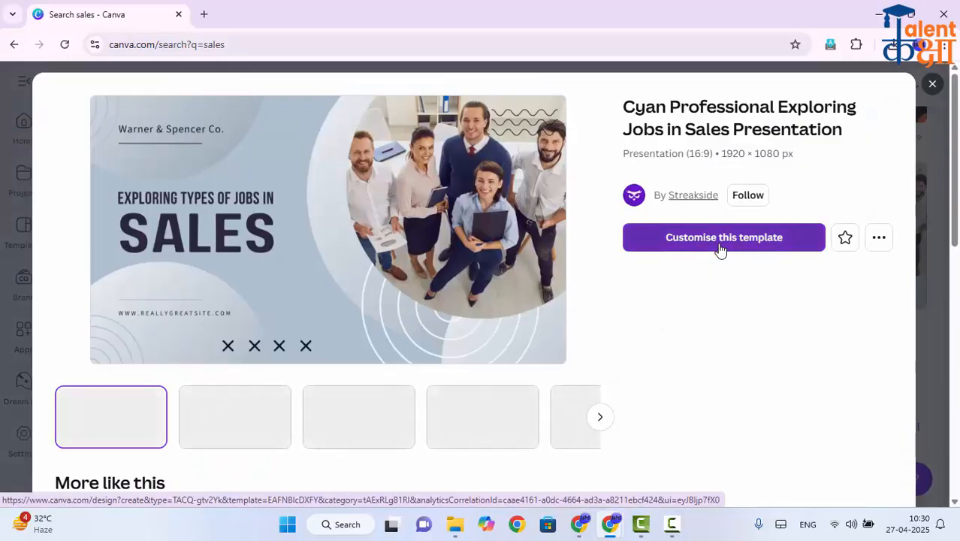
{"action": "left_click", "coordinate": [719, 238]}
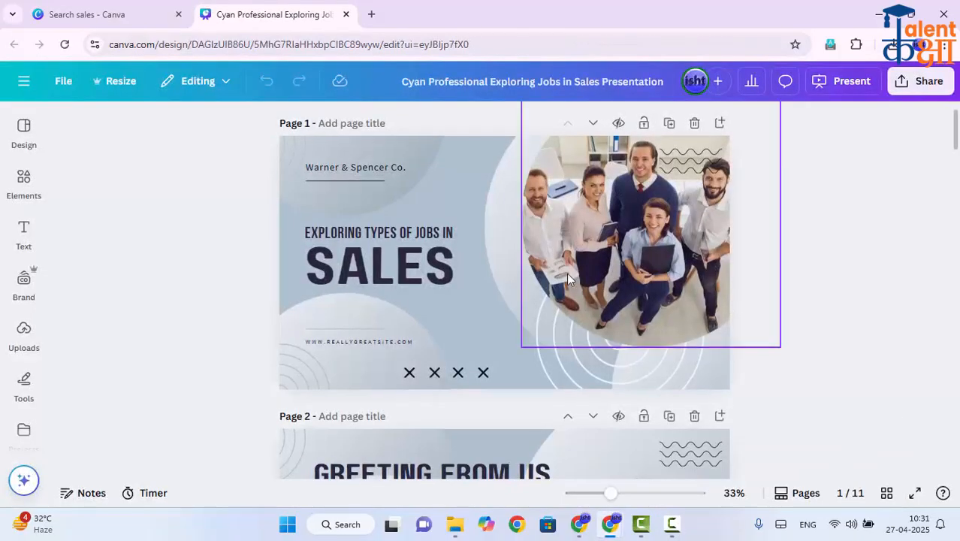
{"action": "scroll", "coordinate": [526, 273], "scroll_direction": "up", "scroll_amount": 1}
{"action": "scroll", "coordinate": [496, 278], "scroll_direction": "down", "scroll_amount": 8}
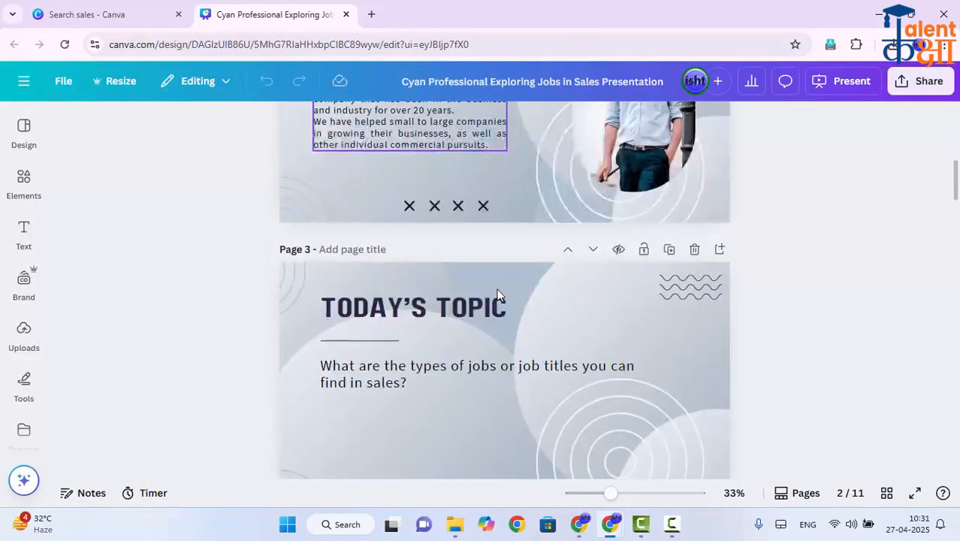
{"action": "scroll", "coordinate": [496, 290], "scroll_direction": "down", "scroll_amount": 10}
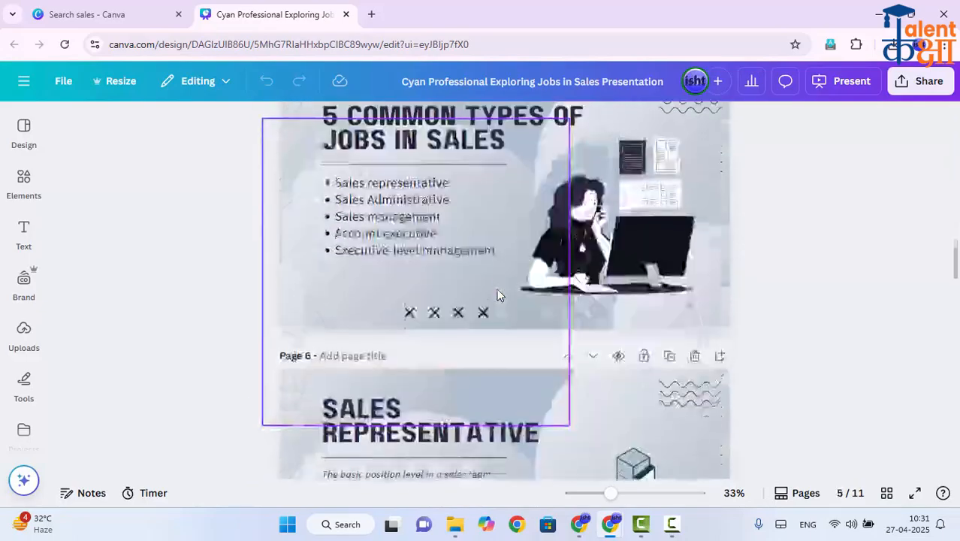
{"action": "scroll", "coordinate": [496, 296], "scroll_direction": "down", "scroll_amount": 3}
{"action": "scroll", "coordinate": [495, 300], "scroll_direction": "up", "scroll_amount": 10}
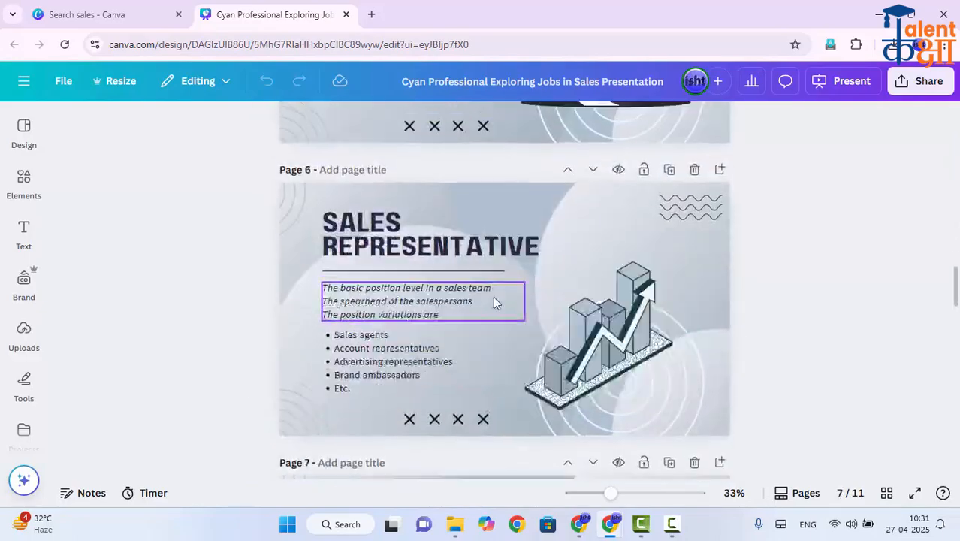
{"action": "scroll", "coordinate": [493, 296], "scroll_direction": "up", "scroll_amount": 10}
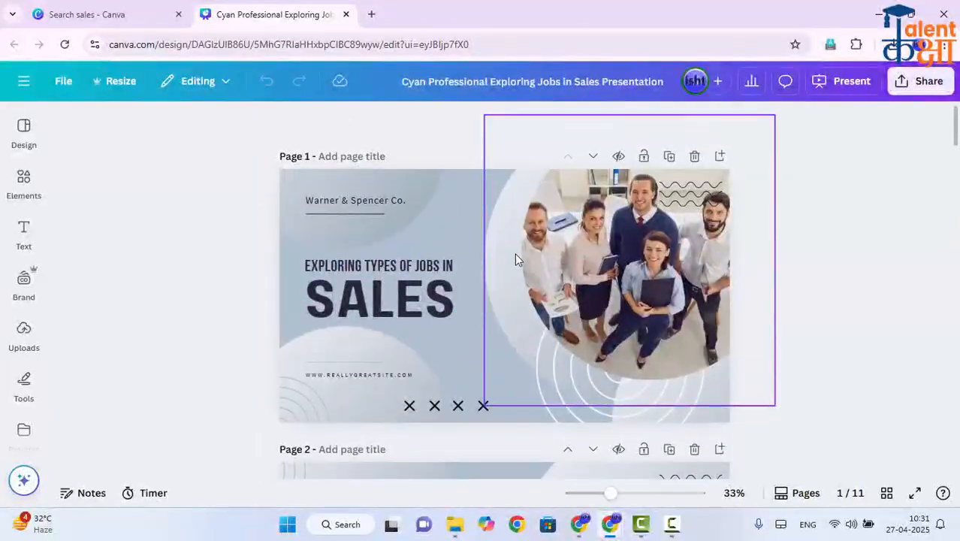
- Select the team photo on page 1, search the elements for "computer" and look through the results
{"action": "left_click", "coordinate": [652, 239]}
{"action": "left_click", "coordinate": [24, 184]}
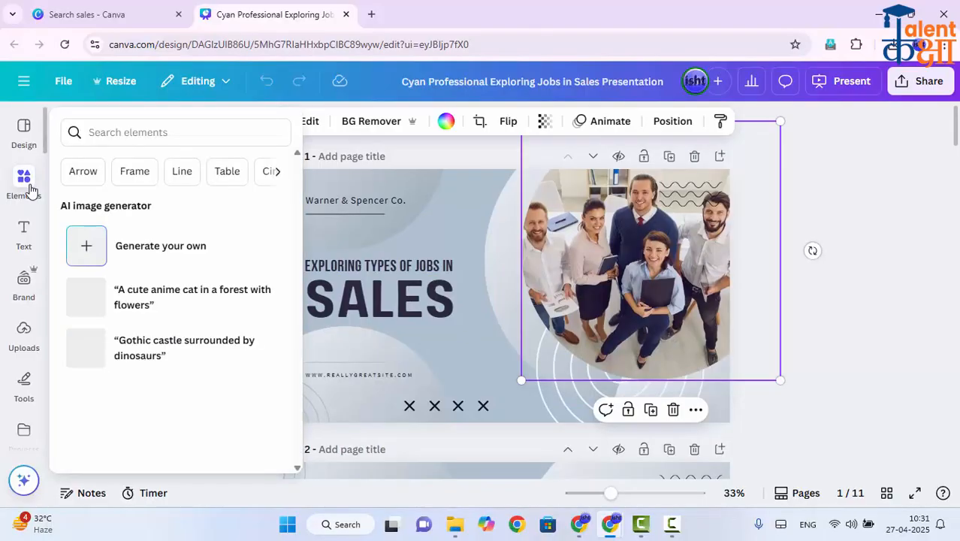
{"action": "left_click", "coordinate": [98, 134]}
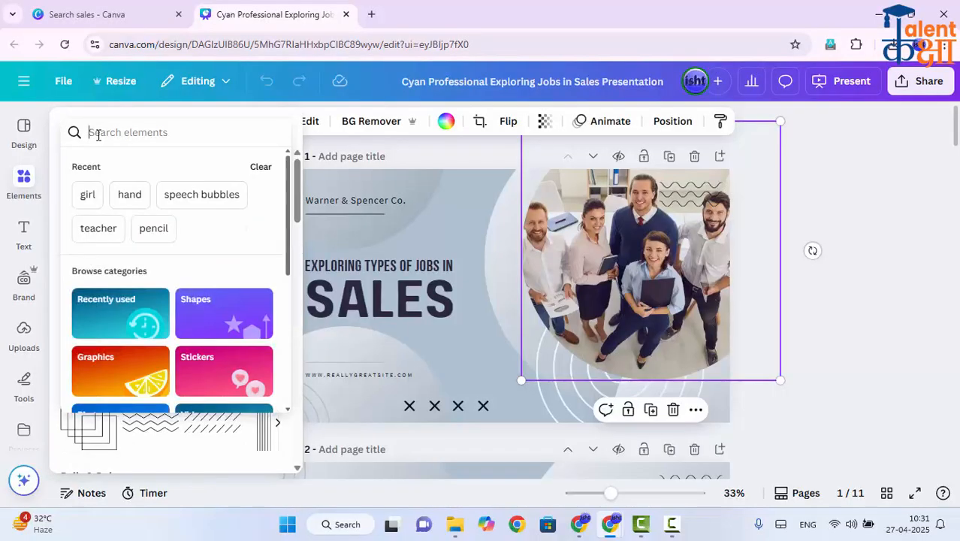
{"action": "type", "text": "computer"}
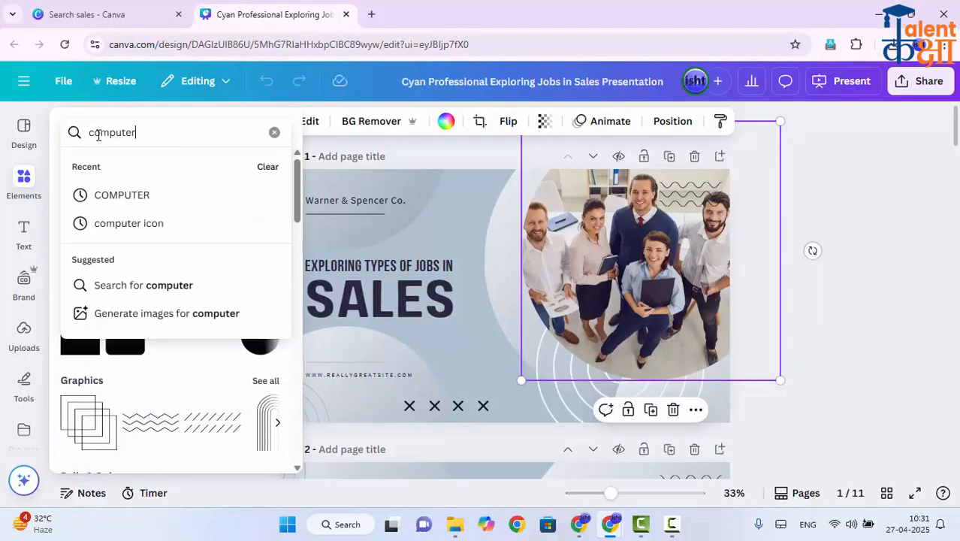
{"action": "key", "text": "Return"}
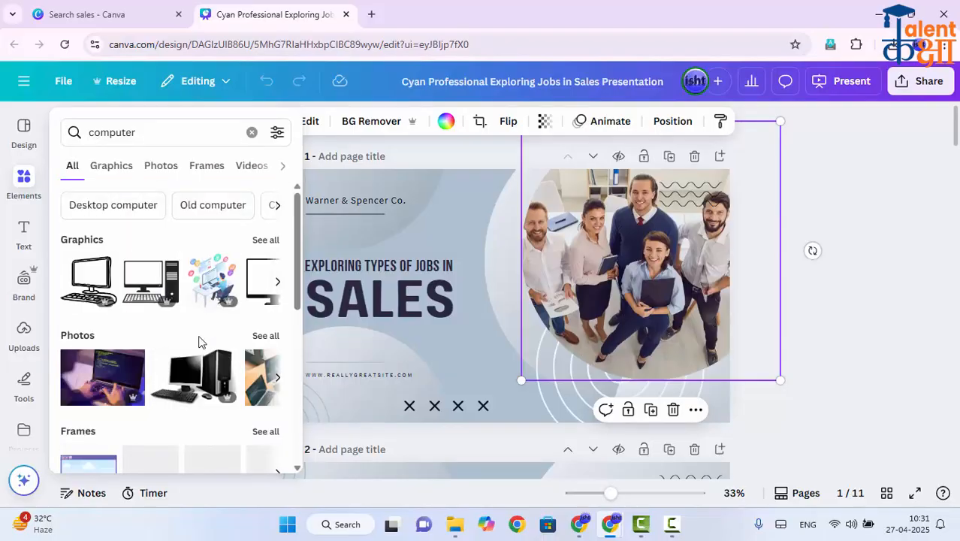
{"action": "scroll", "coordinate": [195, 350], "scroll_direction": "down", "scroll_amount": 1}
{"action": "scroll", "coordinate": [170, 361], "scroll_direction": "down", "scroll_amount": 1}
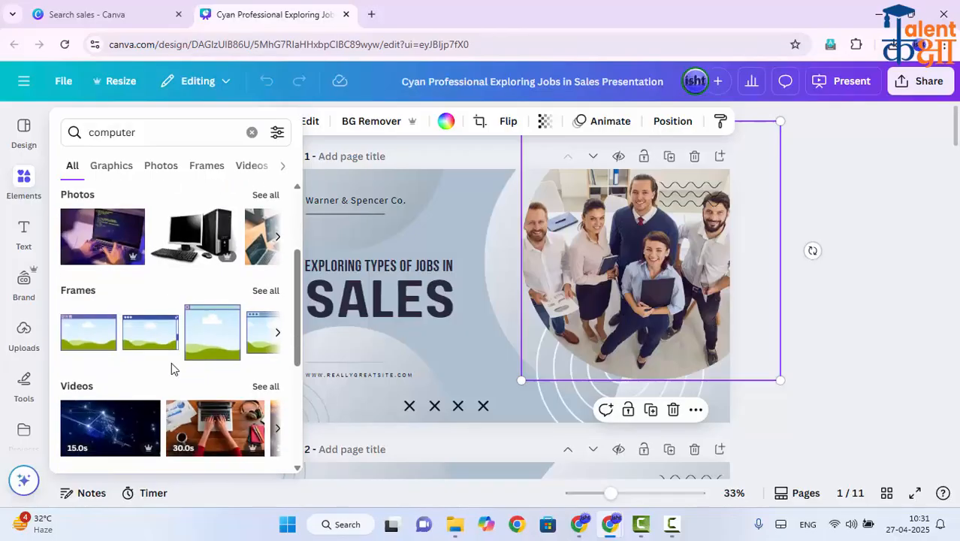
{"action": "scroll", "coordinate": [171, 362], "scroll_direction": "down", "scroll_amount": 1}
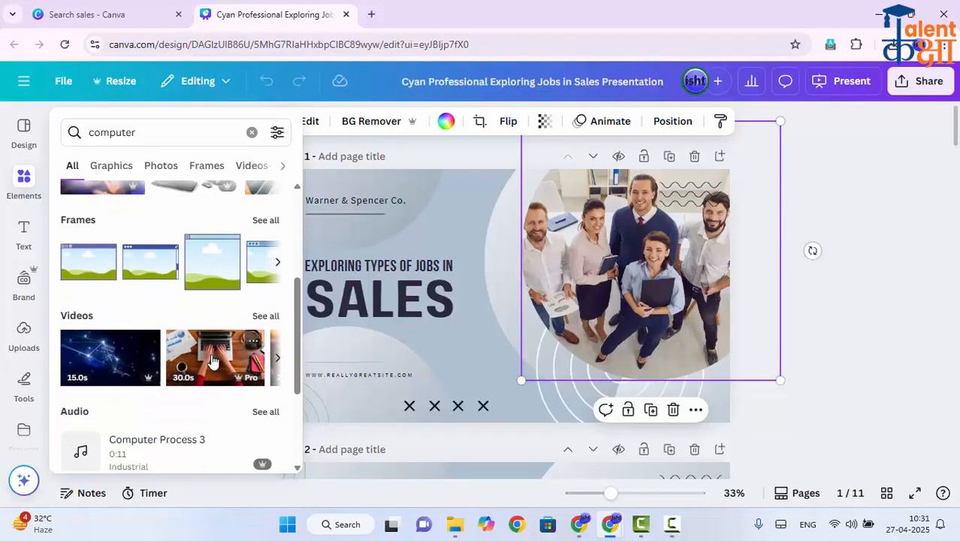
{"action": "scroll", "coordinate": [210, 346], "scroll_direction": "down", "scroll_amount": 1}
{"action": "scroll", "coordinate": [214, 323], "scroll_direction": "up", "scroll_amount": 4}
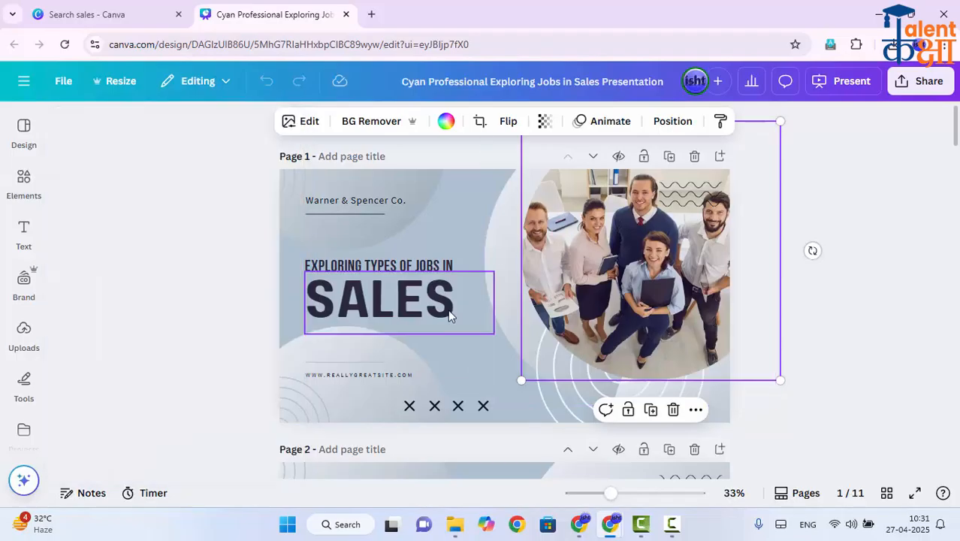
- Replace the team photo in page 1's circular frame with the photo of hands typing on a laptop
{"action": "mouse_move", "coordinate": [7, 186]}
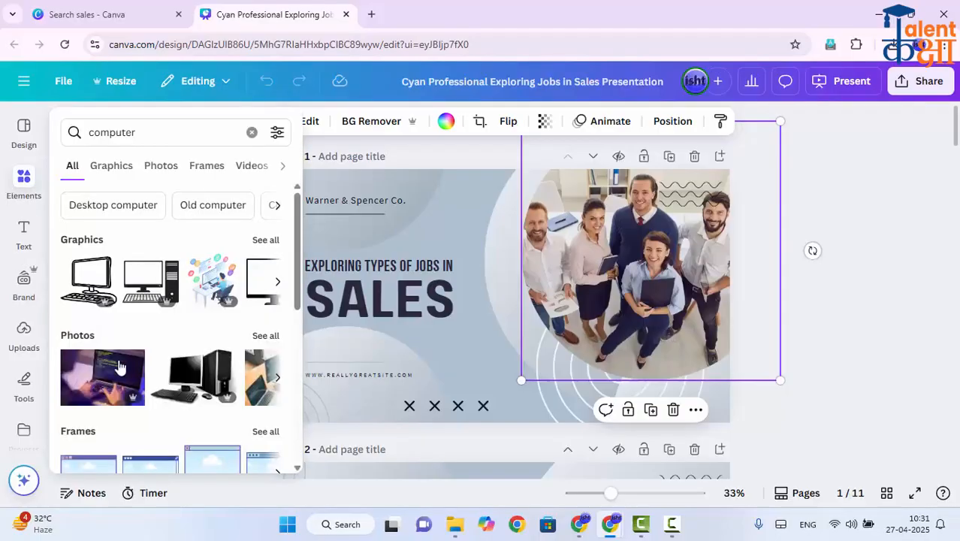
{"action": "left_click_drag", "start_coordinate": [102, 383], "coordinate": [522, 289]}
{"action": "scroll", "coordinate": [437, 314], "scroll_direction": "down", "scroll_amount": 2}
{"action": "scroll", "coordinate": [426, 325], "scroll_direction": "up", "scroll_amount": 2}
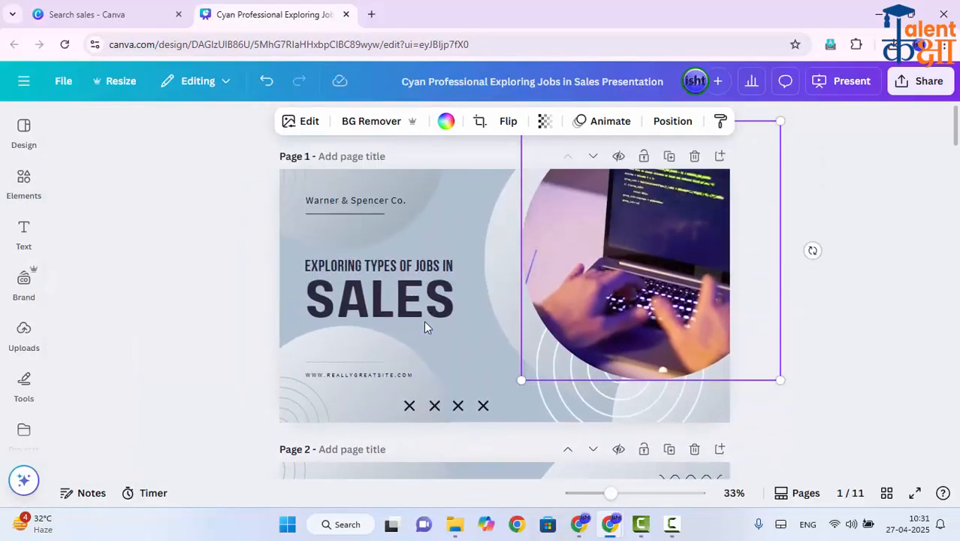
- Replace the standing man's photo on page 2 with the computer search result showing hands typing on a keyboard
{"action": "scroll", "coordinate": [420, 330], "scroll_direction": "down", "scroll_amount": 1}
{"action": "scroll", "coordinate": [417, 350], "scroll_direction": "down", "scroll_amount": 4}
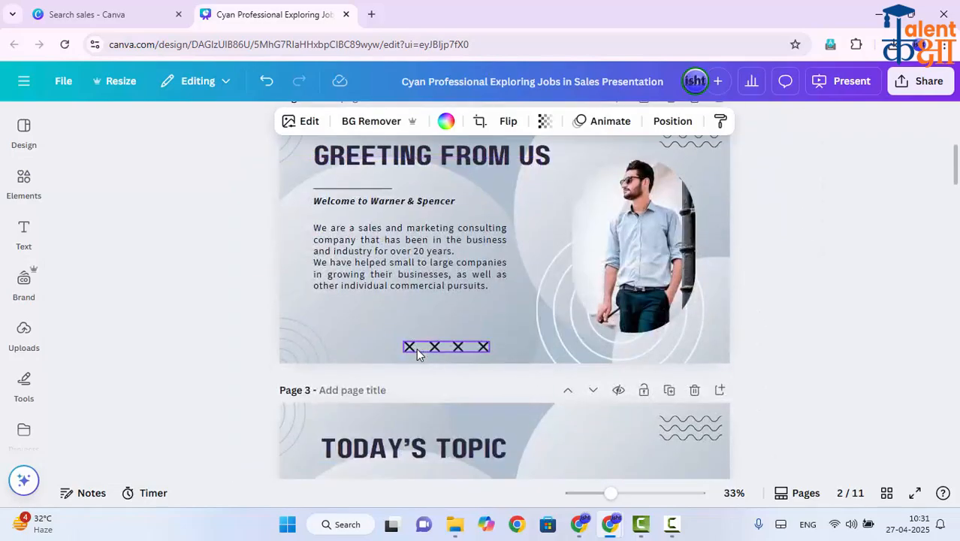
{"action": "left_click", "coordinate": [23, 184]}
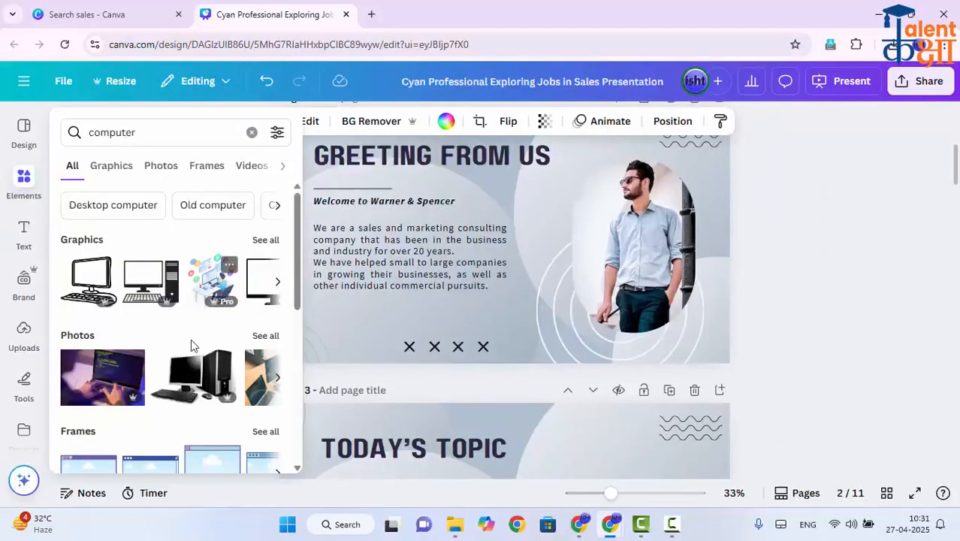
{"action": "left_click", "coordinate": [273, 382]}
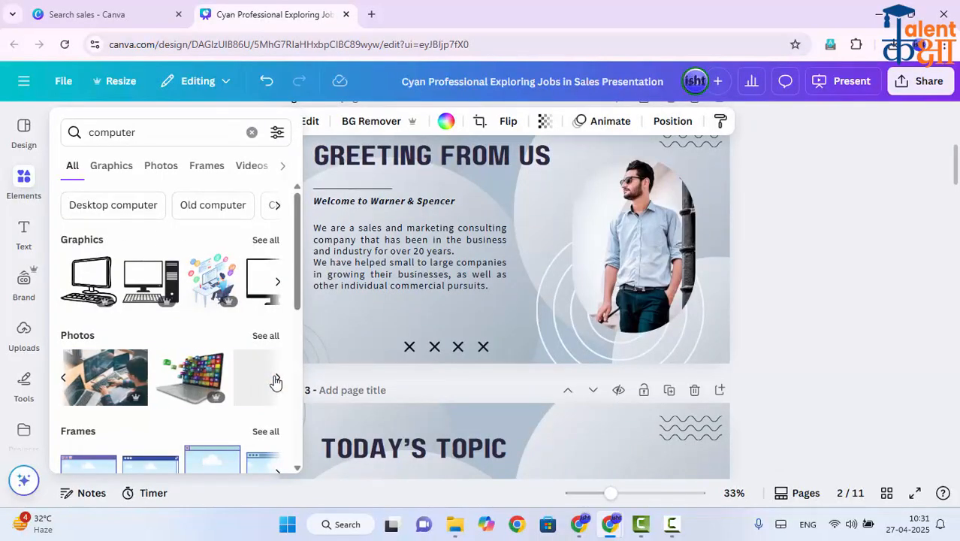
{"action": "left_click_drag", "start_coordinate": [106, 385], "coordinate": [558, 220]}
{"action": "left_click_drag", "start_coordinate": [551, 253], "coordinate": [659, 263]}
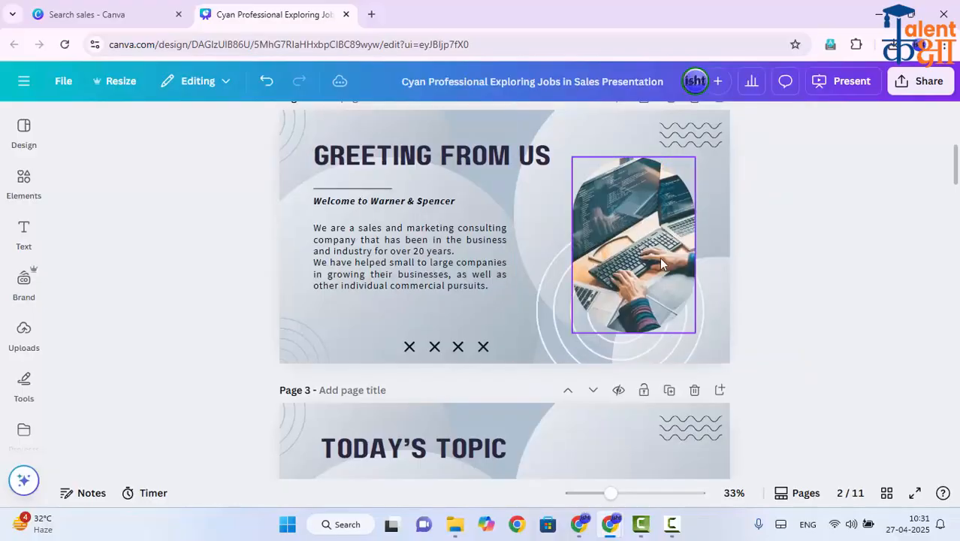
- Reposition the photo inside page 2's rounded frame so the man working at the computer is in view
{"action": "scroll", "coordinate": [660, 257], "scroll_direction": "up", "scroll_amount": 4}
{"action": "scroll", "coordinate": [636, 318], "scroll_direction": "down", "scroll_amount": 3}
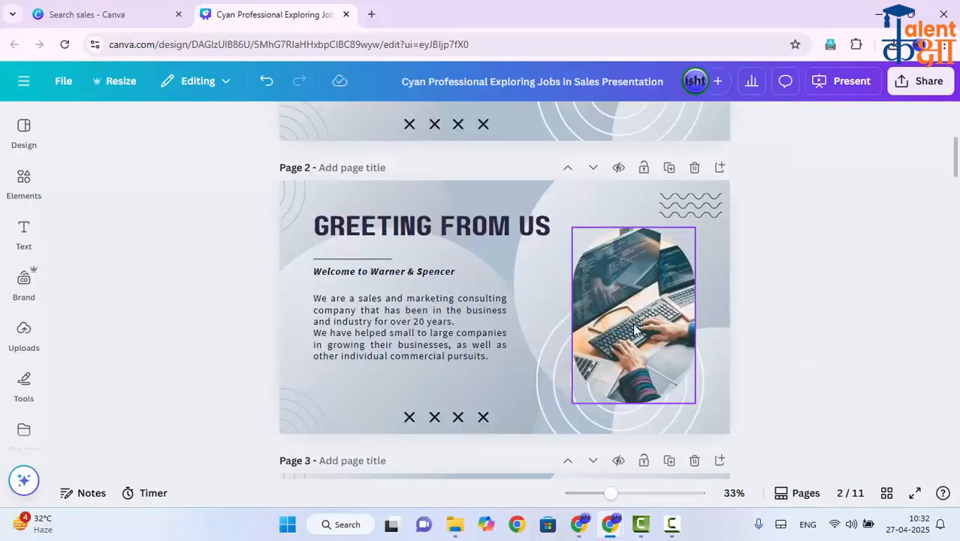
{"action": "double_click", "coordinate": [633, 322]}
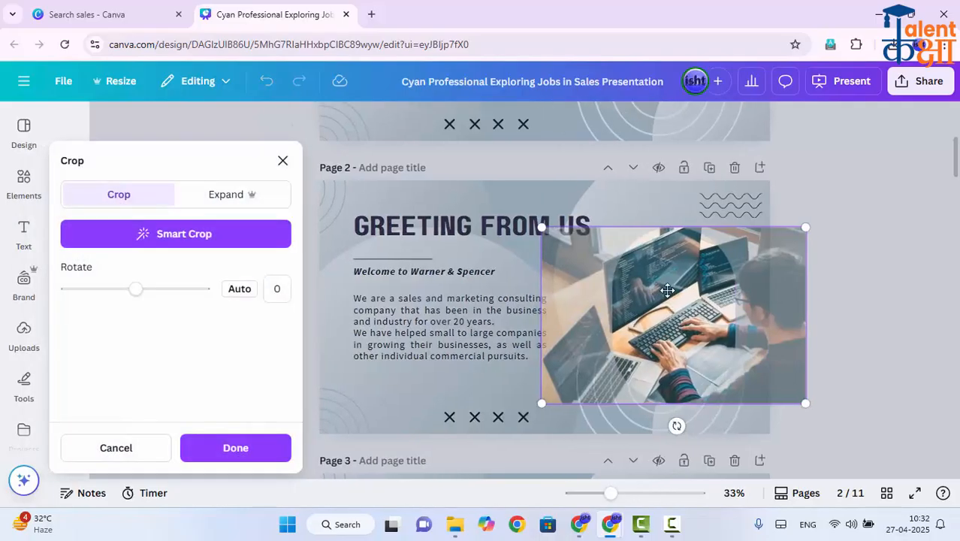
{"action": "left_click_drag", "start_coordinate": [647, 307], "coordinate": [542, 305]}
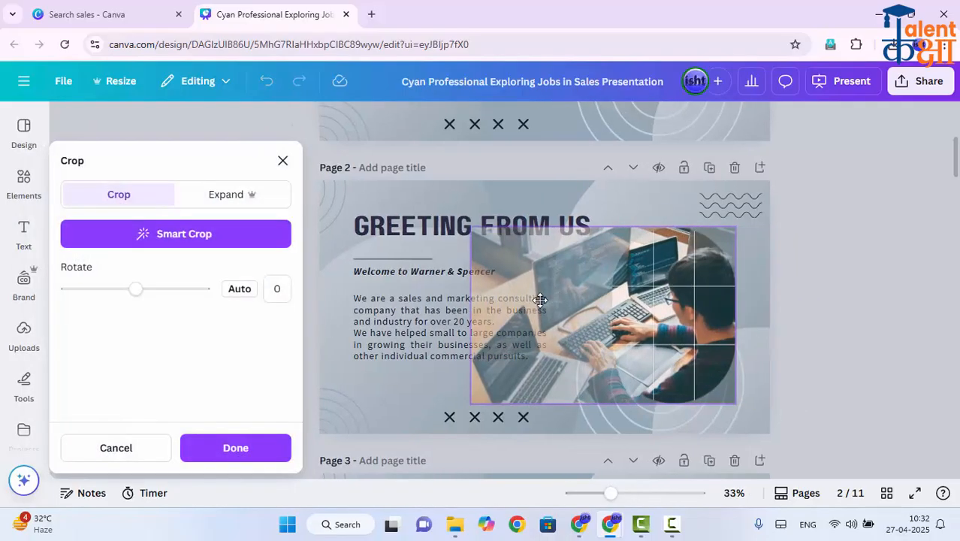
{"action": "left_click_drag", "start_coordinate": [469, 230], "coordinate": [526, 261]}
{"action": "left_click", "coordinate": [832, 299]}
- Shift the laptop photo inside page 1's circular frame to bring more of the laptop screen into view
{"action": "scroll", "coordinate": [803, 295], "scroll_direction": "up", "scroll_amount": 3}
{"action": "scroll", "coordinate": [802, 295], "scroll_direction": "up", "scroll_amount": 2}
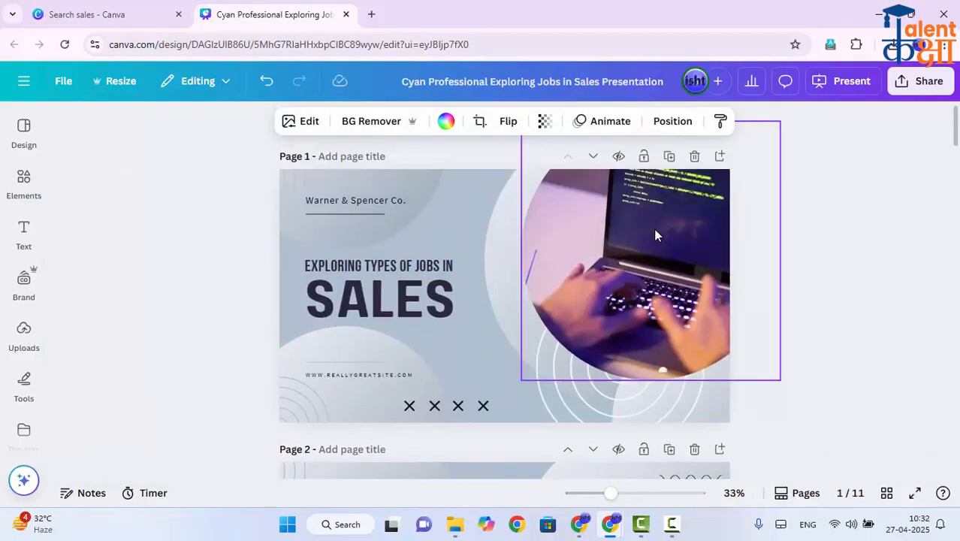
{"action": "double_click", "coordinate": [651, 230]}
{"action": "left_click_drag", "start_coordinate": [631, 251], "coordinate": [658, 247]}
{"action": "left_click", "coordinate": [892, 270]}
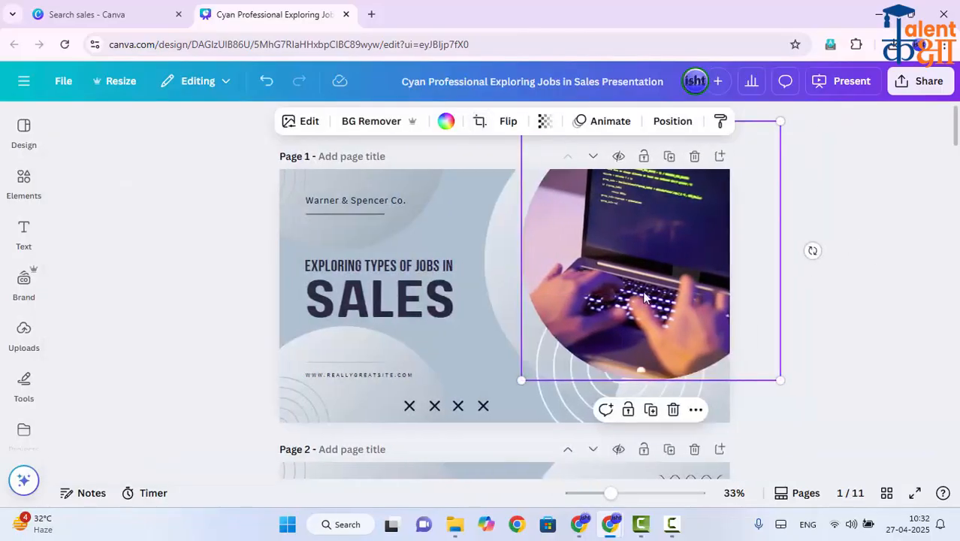
- Replace the large heading "SALES" on page 1 with "COMPUTER CODING"
{"action": "scroll", "coordinate": [603, 321], "scroll_direction": "down", "scroll_amount": 6}
{"action": "scroll", "coordinate": [600, 326], "scroll_direction": "up", "scroll_amount": 3}
{"action": "scroll", "coordinate": [600, 325], "scroll_direction": "up", "scroll_amount": 3}
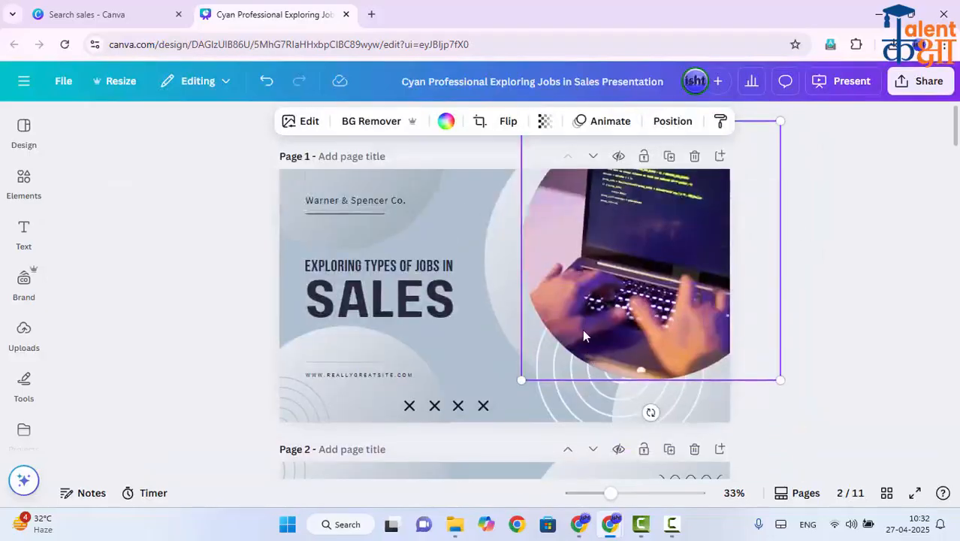
{"action": "left_click", "coordinate": [401, 310]}
{"action": "double_click", "coordinate": [401, 310]}
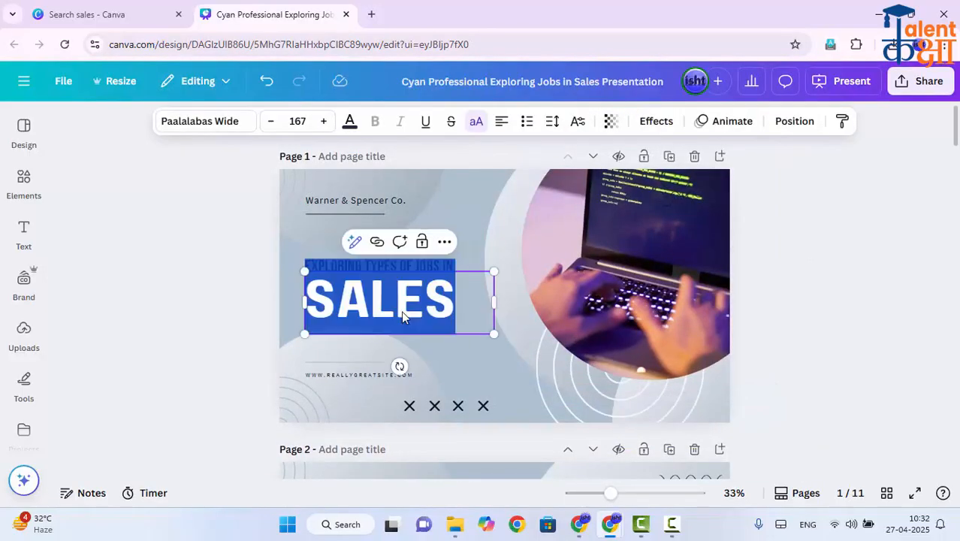
{"action": "type", "text": "COM"}
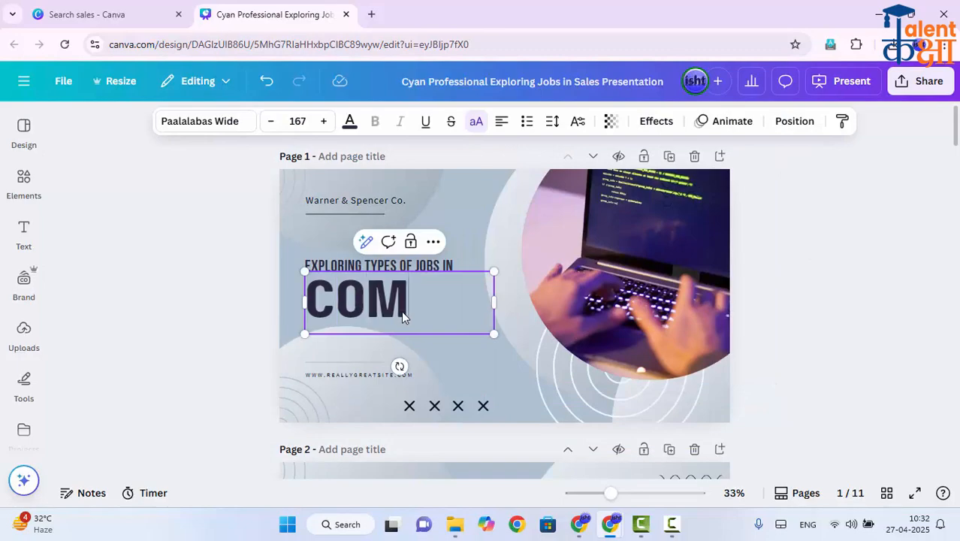
{"action": "type", "text": "PUTER CODING"}
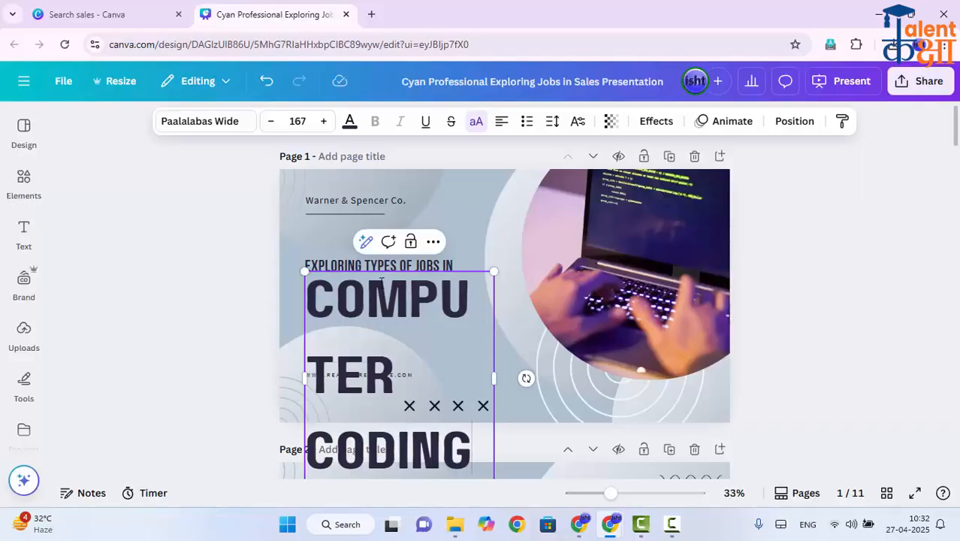
- Widen the page 1 heading box to keep COMPUTER on one line, shrink it to font size 76.1 and move it slightly below the subtitle
{"action": "scroll", "coordinate": [401, 310], "scroll_direction": "down", "scroll_amount": 2}
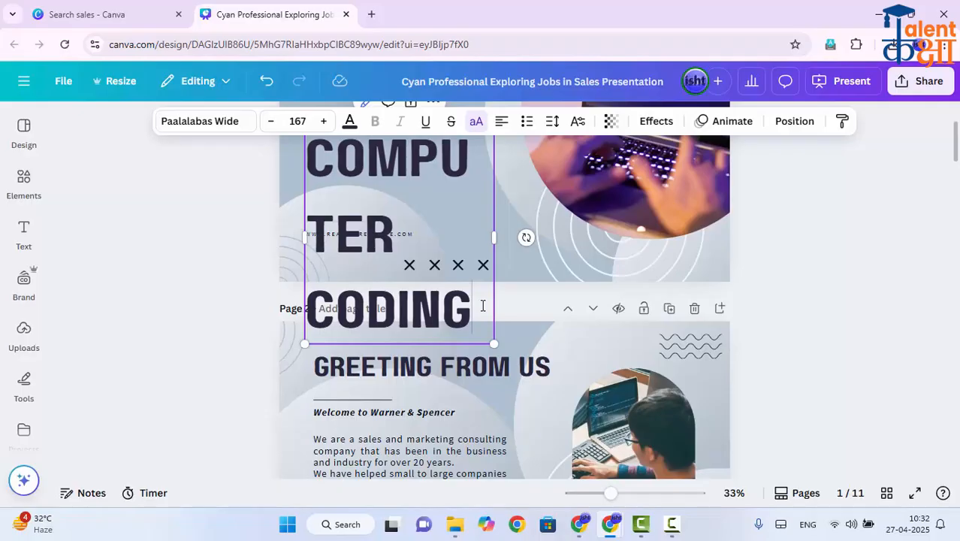
{"action": "scroll", "coordinate": [490, 398], "scroll_direction": "up", "scroll_amount": 2}
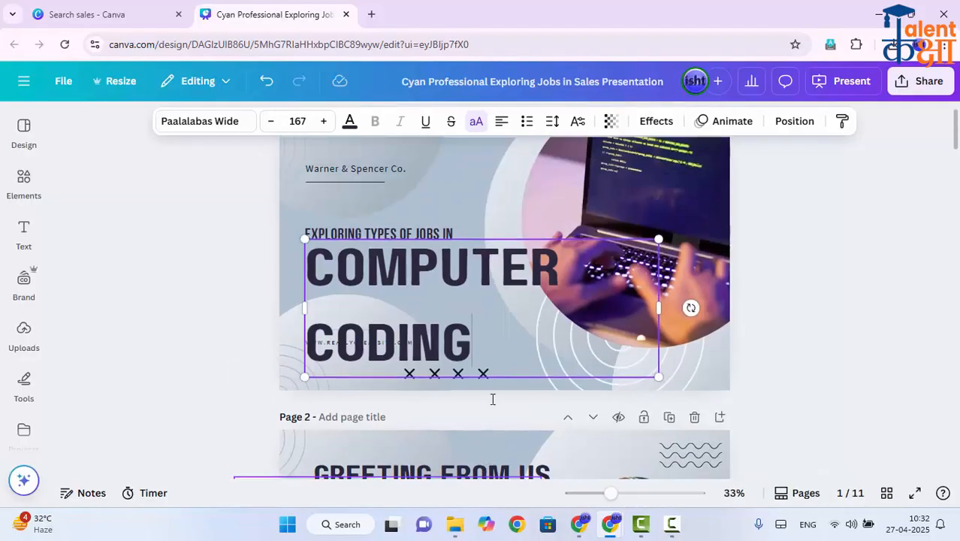
{"action": "left_click_drag", "start_coordinate": [548, 370], "coordinate": [496, 306]}
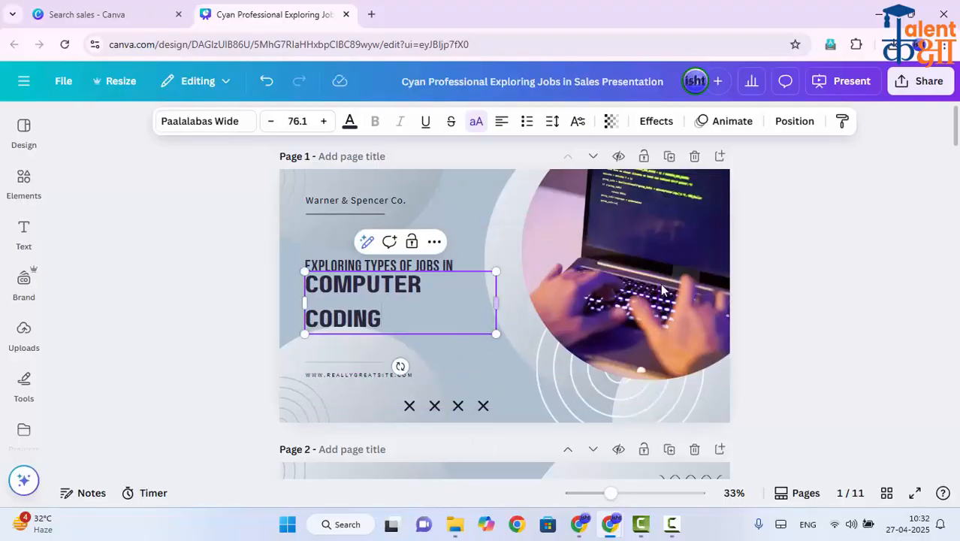
{"action": "left_click", "coordinate": [564, 285]}
{"action": "left_click_drag", "start_coordinate": [379, 285], "coordinate": [375, 298]}
- Look through all pages of the presentation to review the remaining text and images, ending back at the cover
{"action": "scroll", "coordinate": [453, 220], "scroll_direction": "down", "scroll_amount": 2}
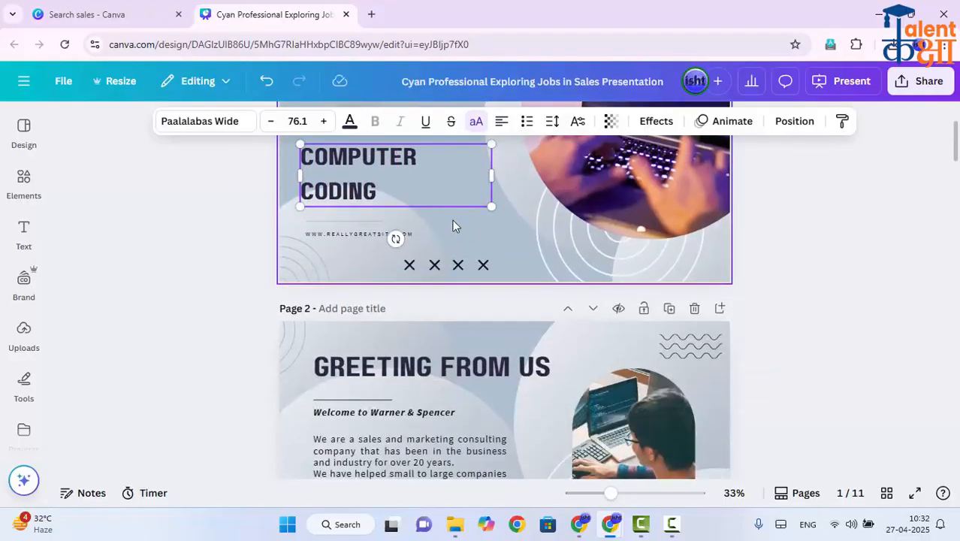
{"action": "scroll", "coordinate": [452, 220], "scroll_direction": "down", "scroll_amount": 3}
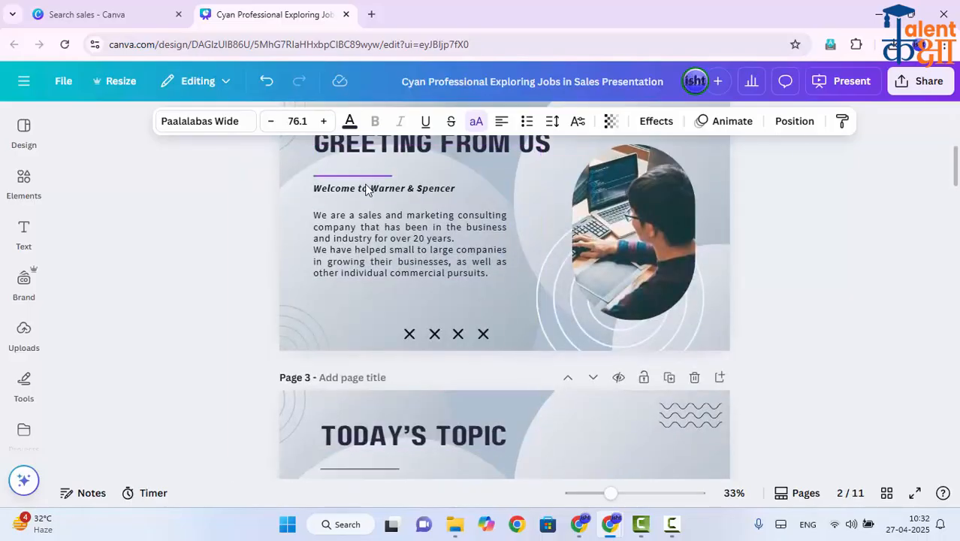
{"action": "scroll", "coordinate": [365, 190], "scroll_direction": "down", "scroll_amount": 6}
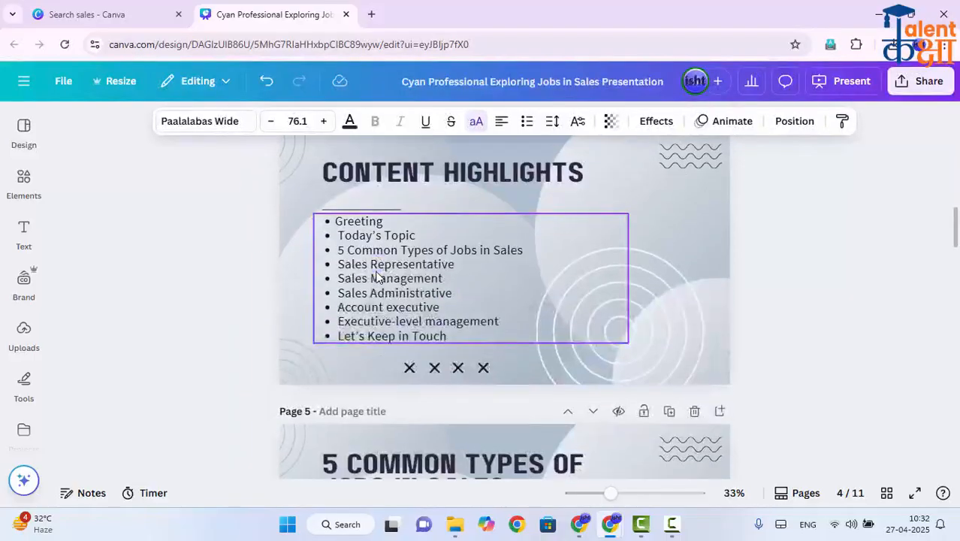
{"action": "scroll", "coordinate": [377, 276], "scroll_direction": "down", "scroll_amount": 1}
{"action": "scroll", "coordinate": [376, 295], "scroll_direction": "down", "scroll_amount": 6}
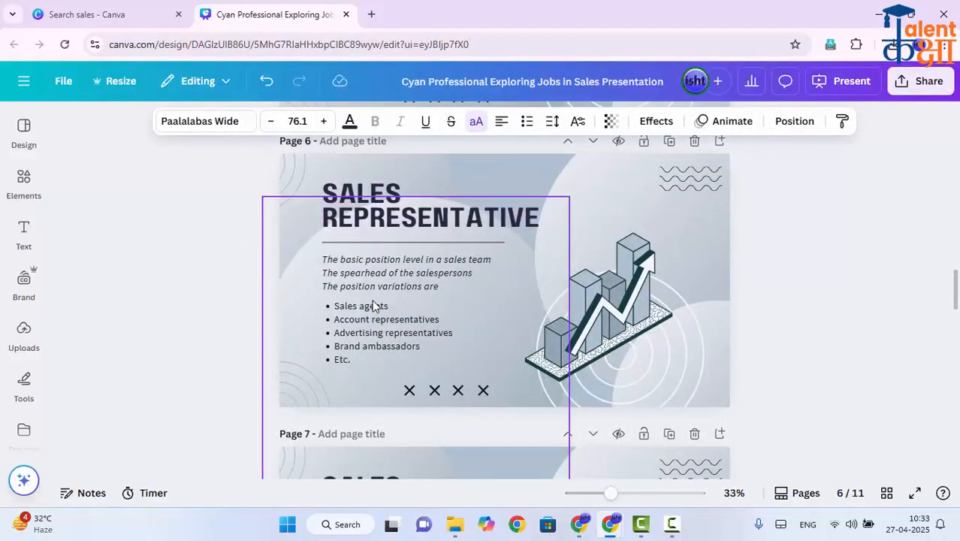
{"action": "scroll", "coordinate": [373, 305], "scroll_direction": "down", "scroll_amount": 4}
{"action": "scroll", "coordinate": [369, 314], "scroll_direction": "down", "scroll_amount": 4}
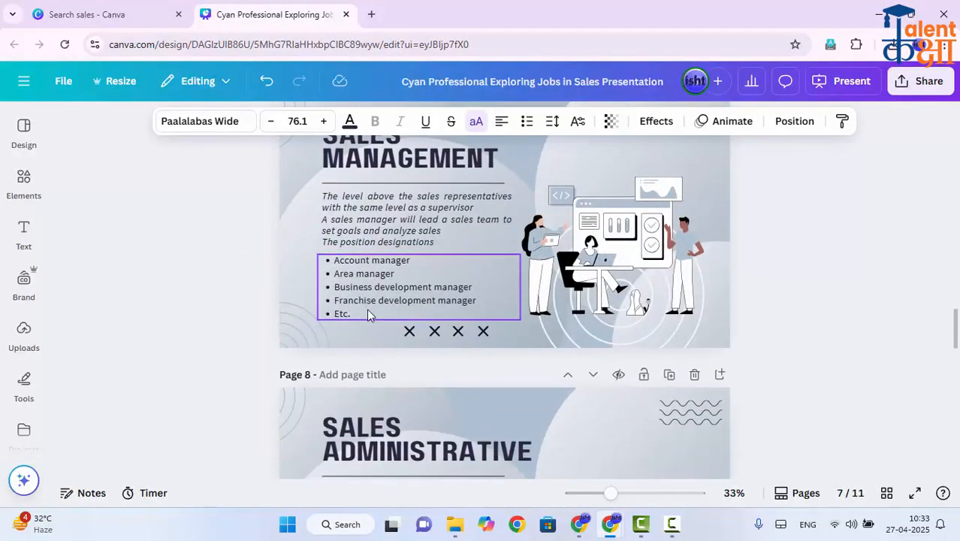
{"action": "scroll", "coordinate": [358, 319], "scroll_direction": "down", "scroll_amount": 5}
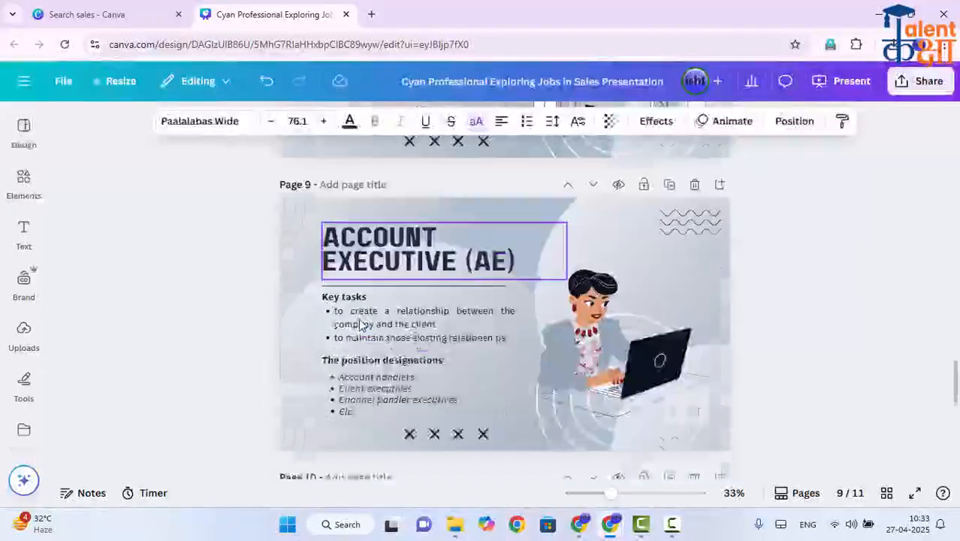
{"action": "scroll", "coordinate": [358, 318], "scroll_direction": "down", "scroll_amount": 5}
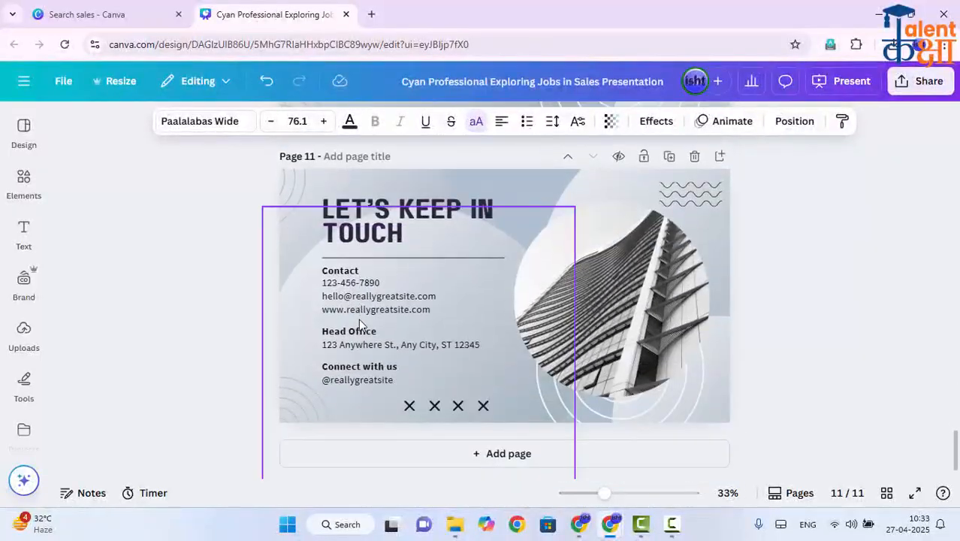
{"action": "scroll", "coordinate": [358, 319], "scroll_direction": "up", "scroll_amount": 15}
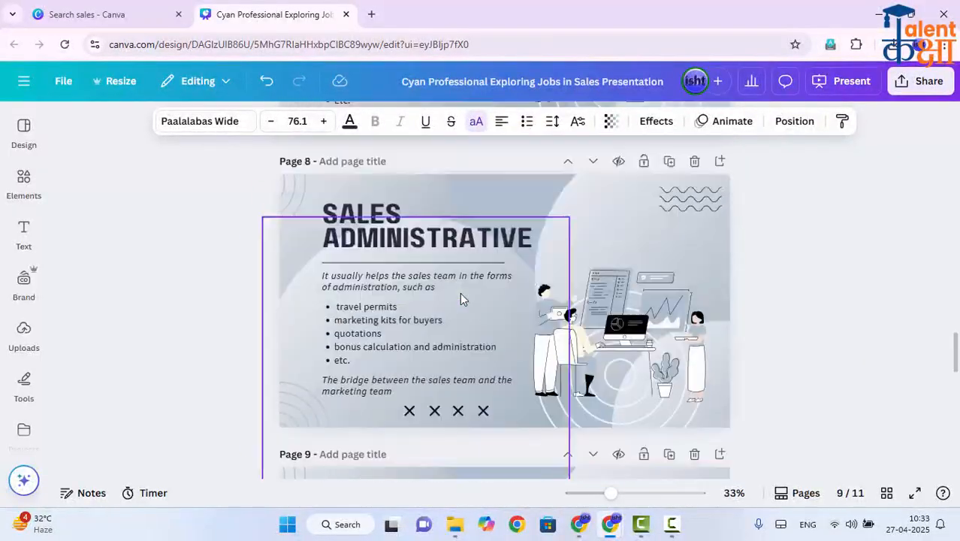
{"action": "scroll", "coordinate": [590, 293], "scroll_direction": "up", "scroll_amount": 10}
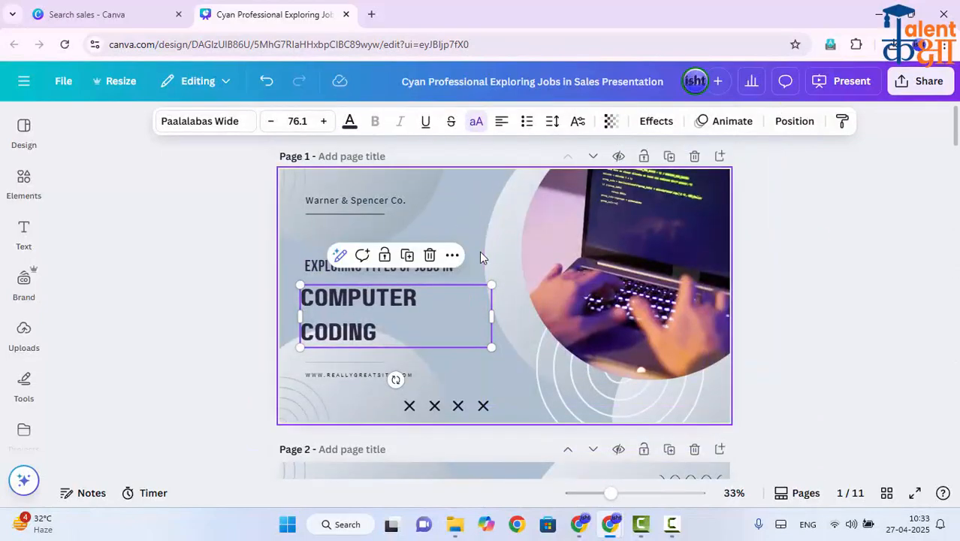
{"action": "scroll", "coordinate": [465, 345], "scroll_direction": "down", "scroll_amount": 5}
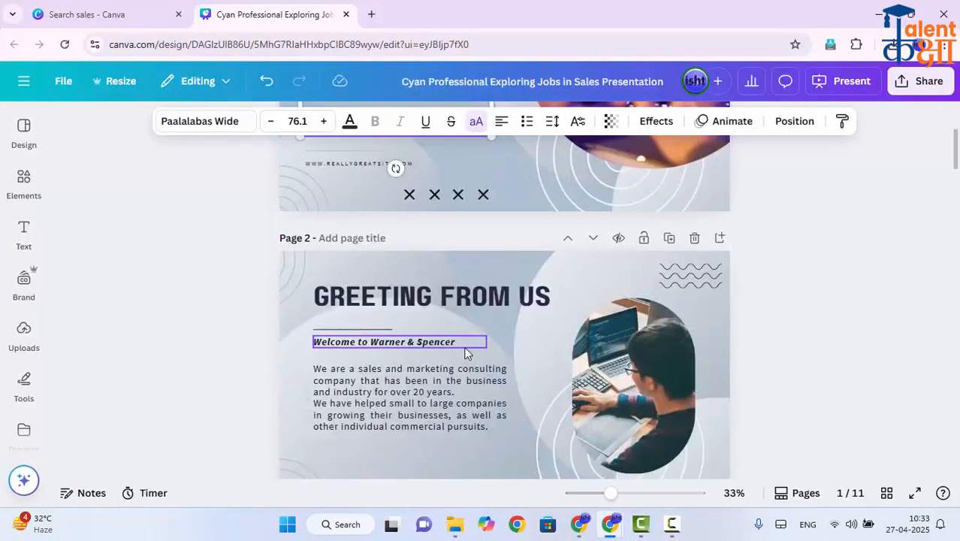
{"action": "scroll", "coordinate": [534, 326], "scroll_direction": "up", "scroll_amount": 4}
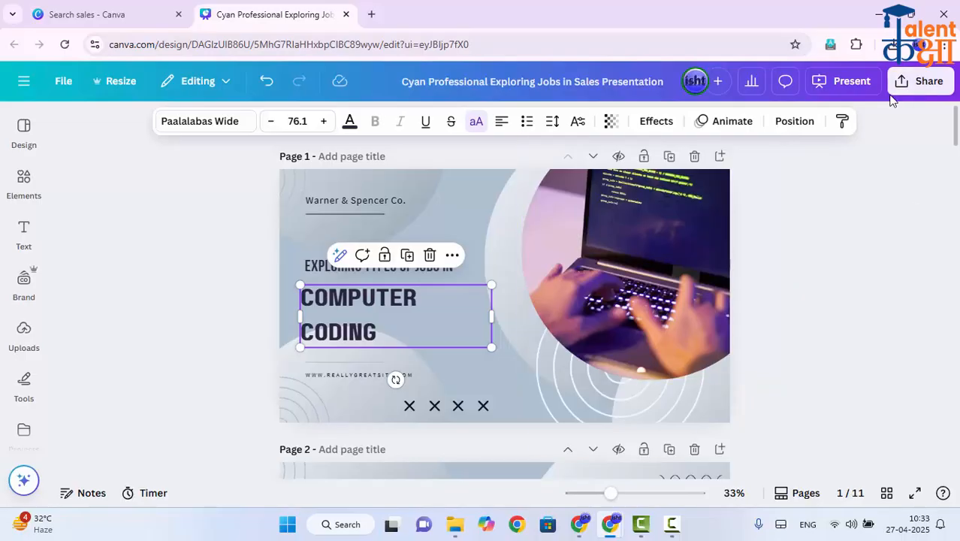
- Create a public view link for the presentation from the sharing options and copy it
{"action": "left_click", "coordinate": [910, 82]}
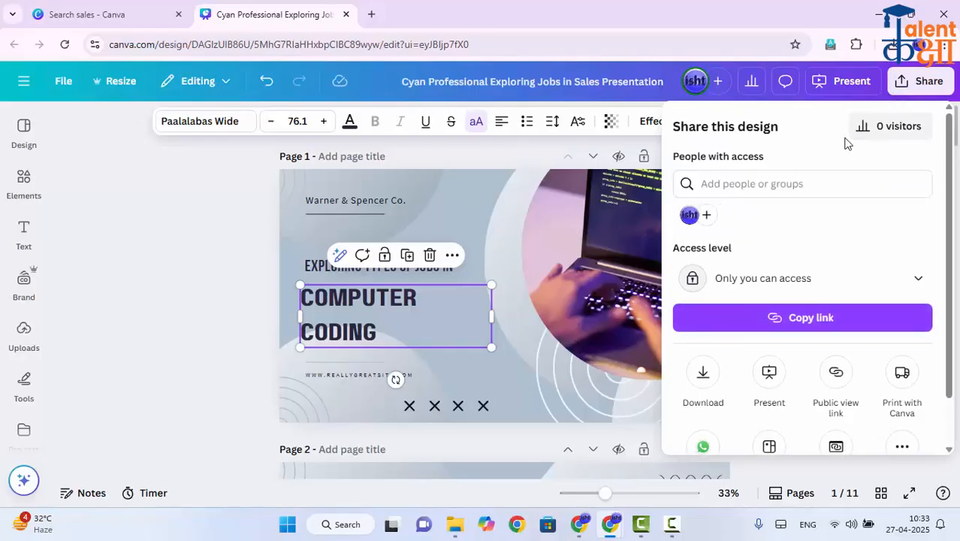
{"action": "scroll", "coordinate": [847, 142], "scroll_direction": "down", "scroll_amount": 1}
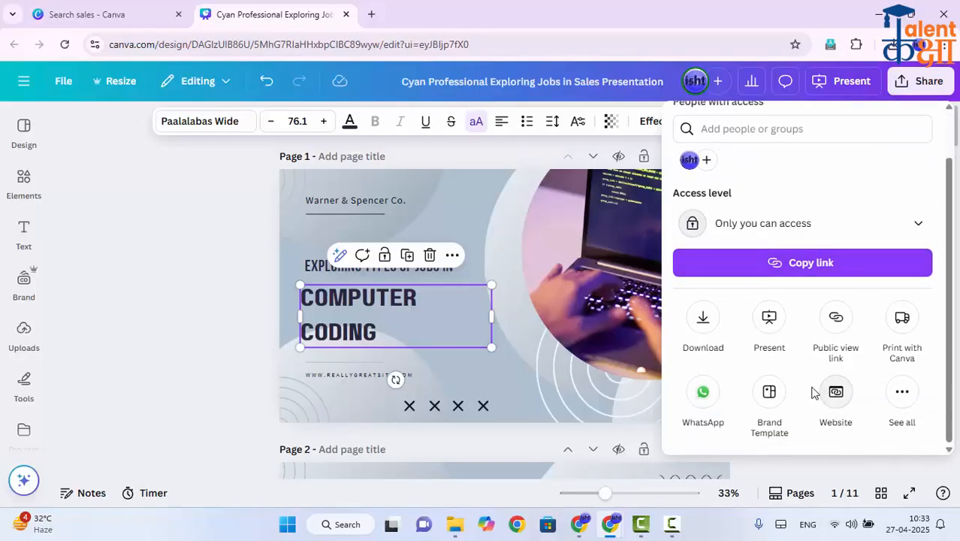
{"action": "left_click", "coordinate": [835, 318]}
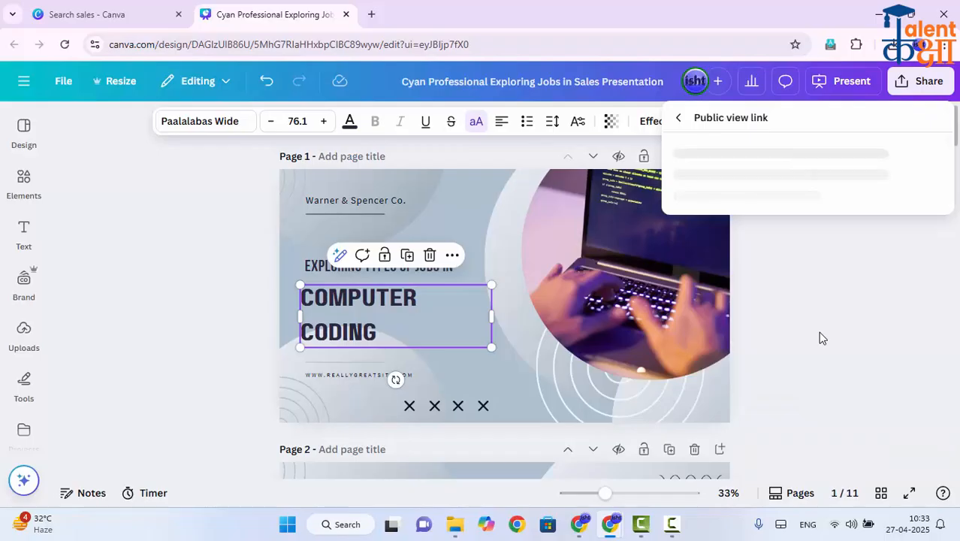
{"action": "left_click", "coordinate": [780, 401]}
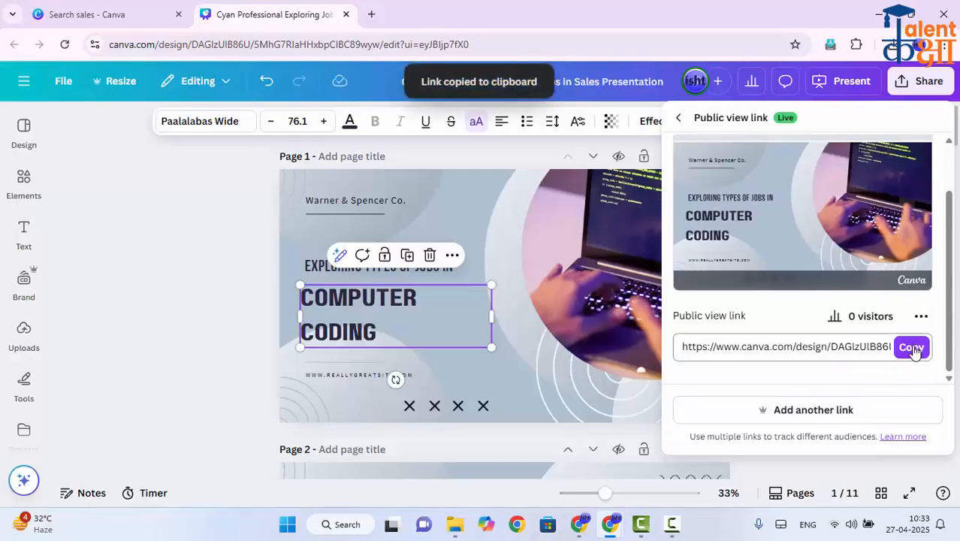
{"action": "left_click", "coordinate": [912, 349]}
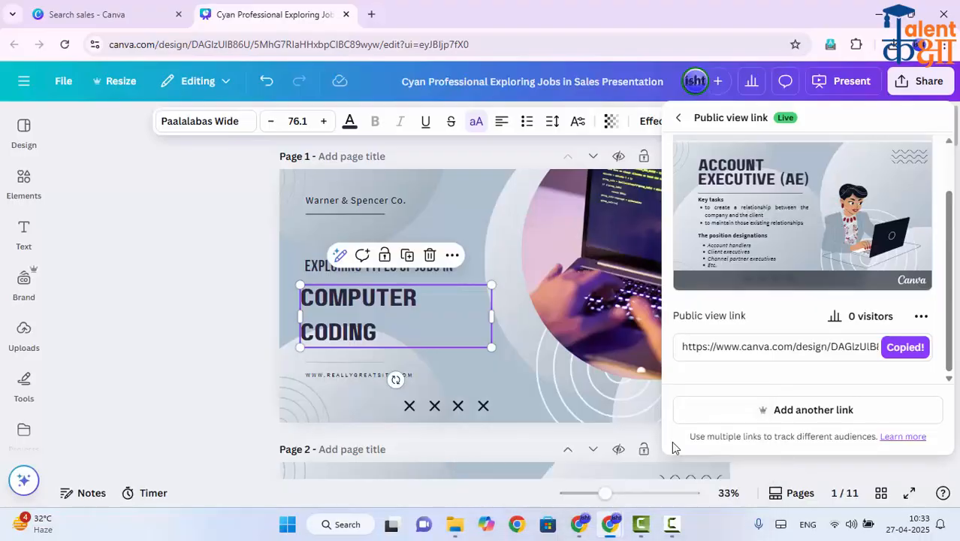
- Switch to the incognito Chrome window and open the copied public view link in a new tab
{"action": "mouse_move", "coordinate": [612, 532]}
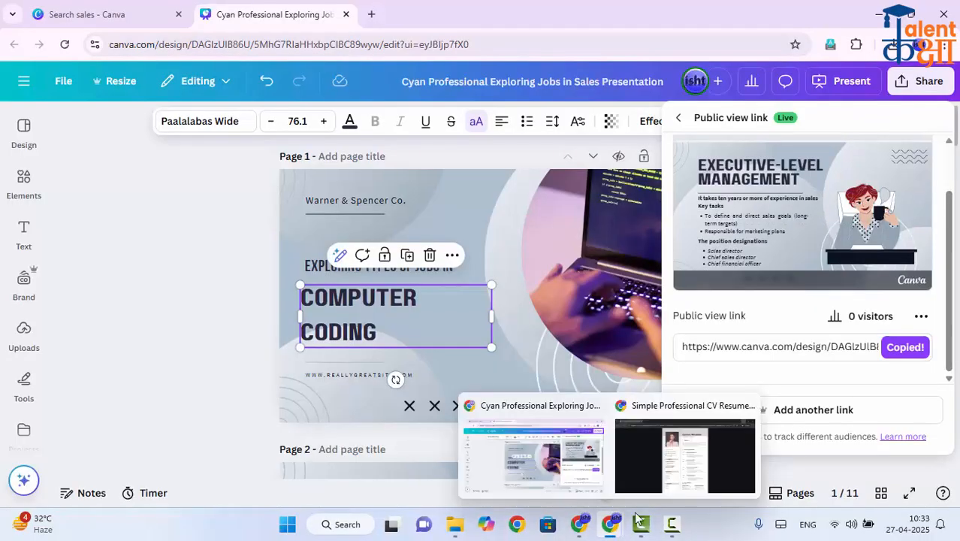
{"action": "left_click", "coordinate": [686, 454]}
{"action": "left_click", "coordinate": [204, 14]}
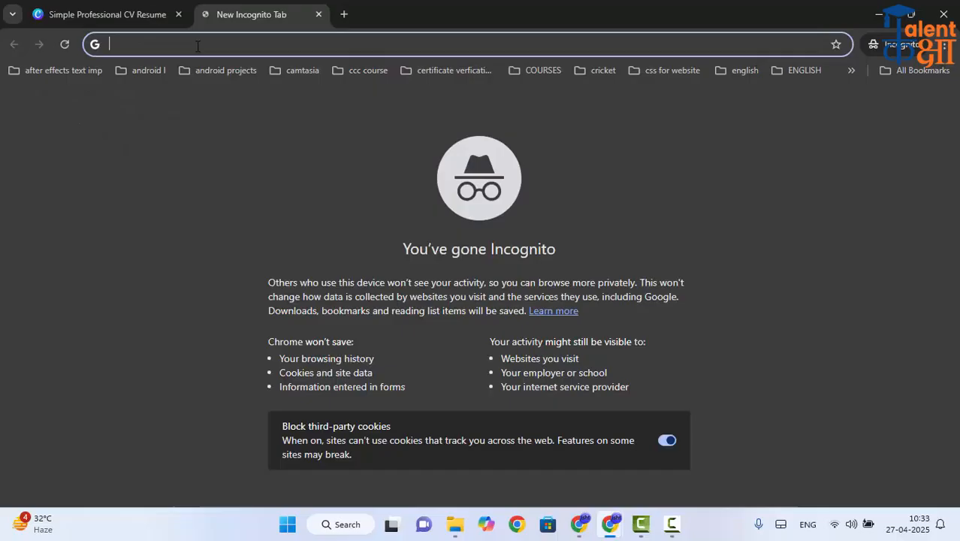
{"action": "key", "text": "ctrl+v"}
{"action": "key", "text": "Return"}
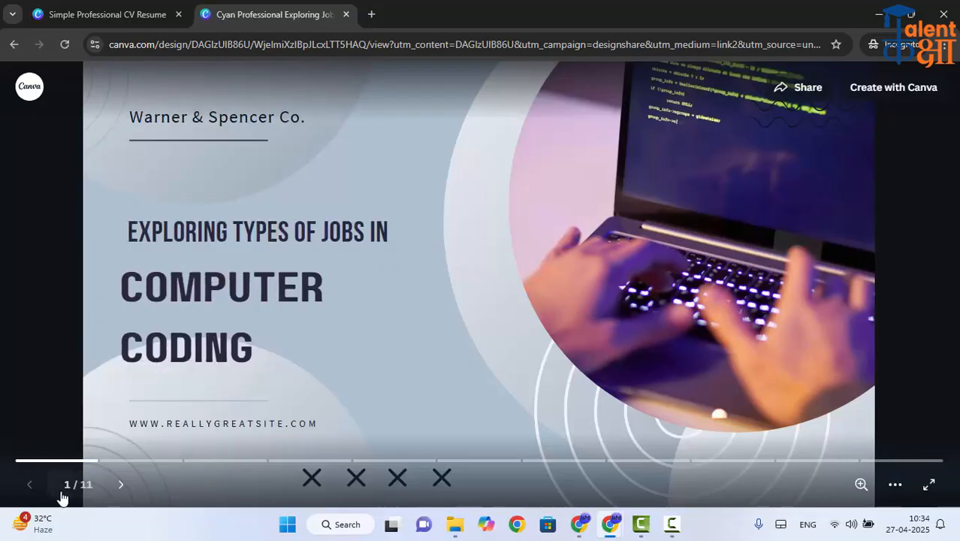
- Page through the shared presentation from the cover to the Sales Administrative page to check how viewers see it
{"action": "left_click", "coordinate": [121, 485]}
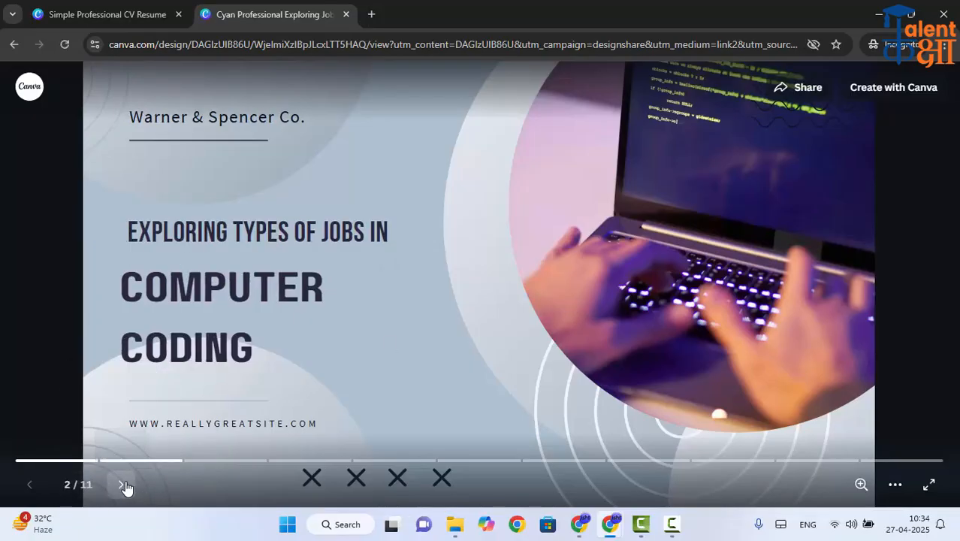
{"action": "left_click", "coordinate": [121, 485]}
{"action": "left_click", "coordinate": [122, 486]}
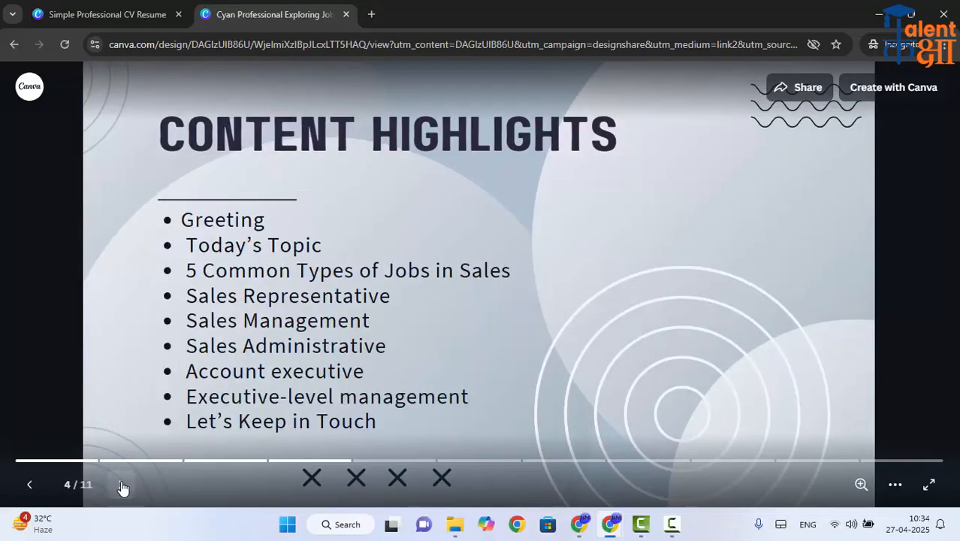
{"action": "left_click", "coordinate": [122, 487]}
{"action": "left_click", "coordinate": [122, 486]}
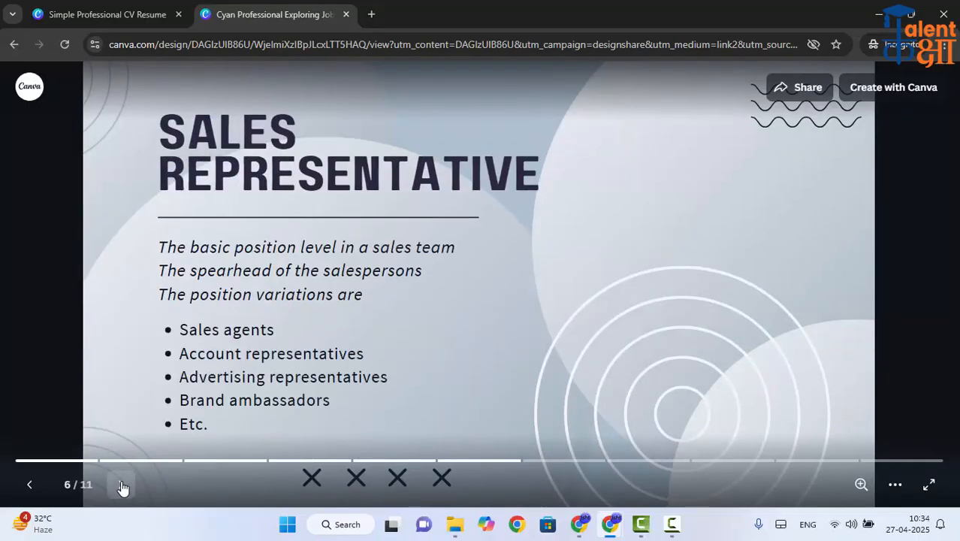
{"action": "left_click", "coordinate": [122, 487]}
{"action": "left_click", "coordinate": [123, 487]}
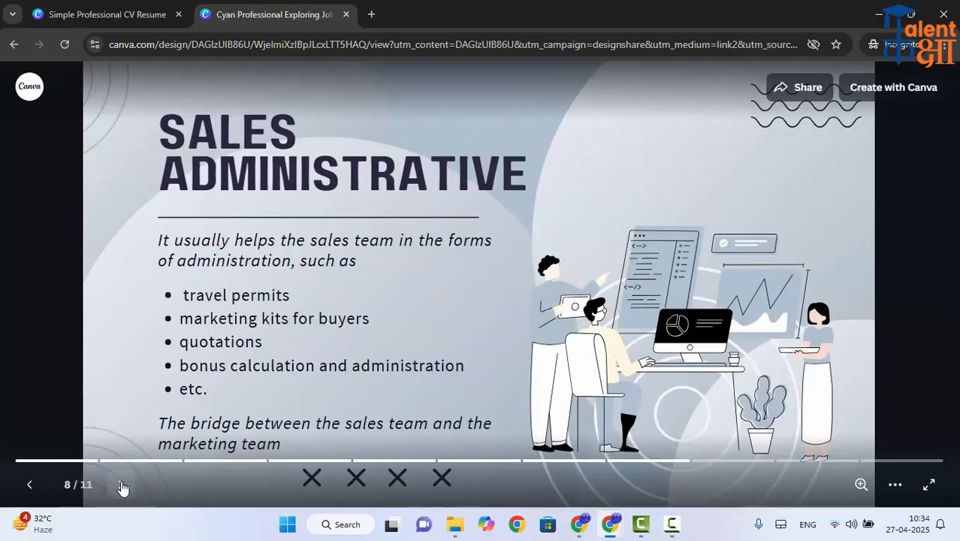
{"action": "left_click", "coordinate": [41, 486]}
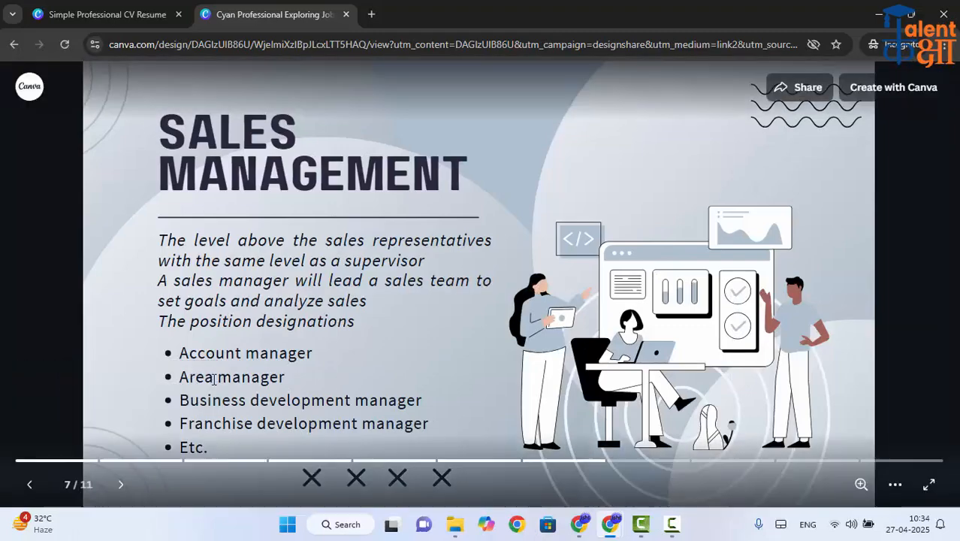
{"action": "left_click", "coordinate": [121, 487]}
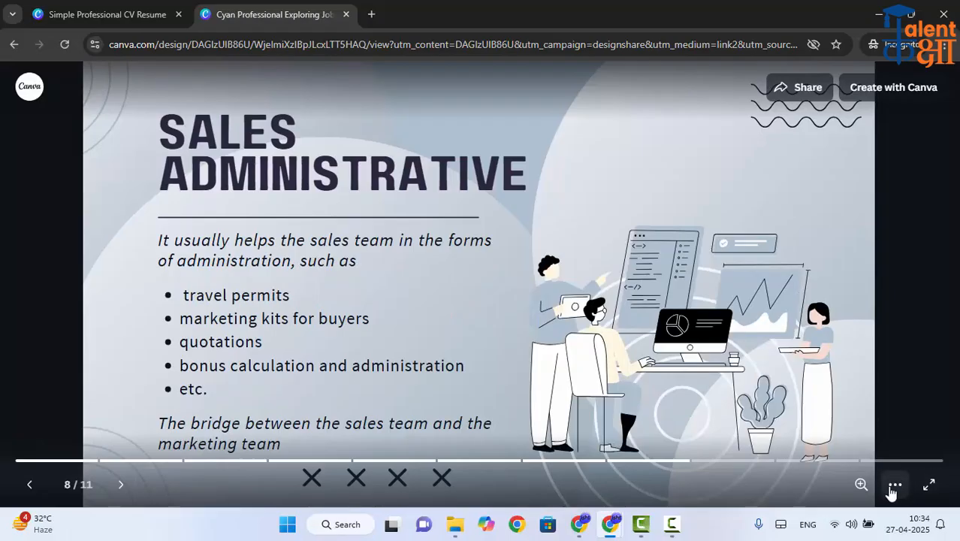
- Try the viewer's zoom control on the Sales Administrative page and restore the fitted view
{"action": "left_click", "coordinate": [860, 484]}
{"action": "left_click_drag", "start_coordinate": [755, 448], "coordinate": [598, 465]}
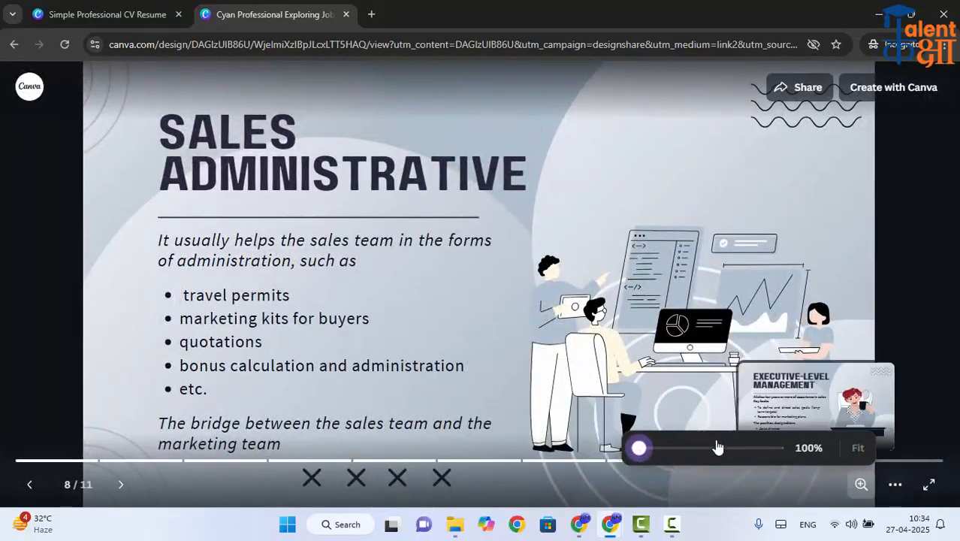
{"action": "left_click", "coordinate": [860, 485]}
{"action": "left_click_drag", "start_coordinate": [636, 449], "coordinate": [745, 448]}
{"action": "left_click", "coordinate": [857, 449]}
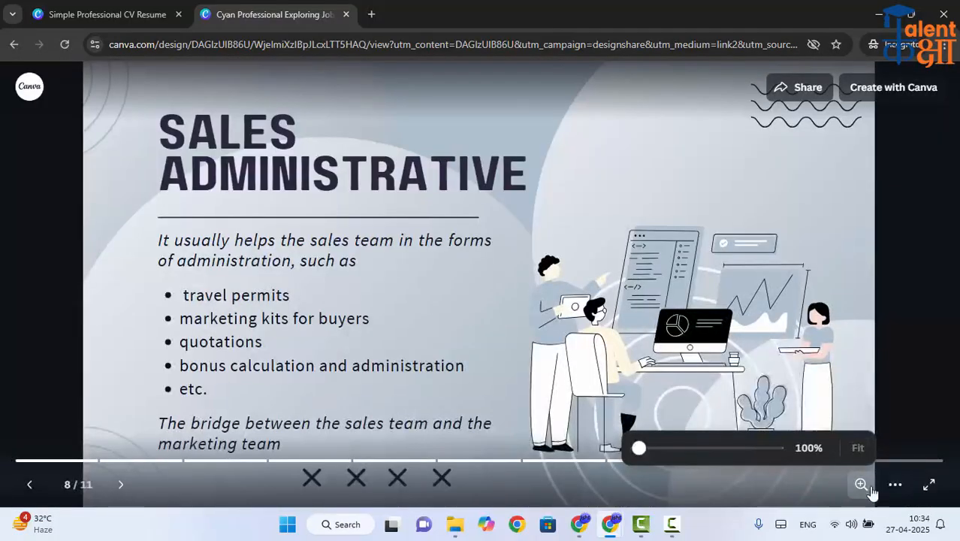
- Examine the viewer's extra options, full-screen display and link sharing dialog, leaving the design unshared
{"action": "left_click", "coordinate": [895, 485]}
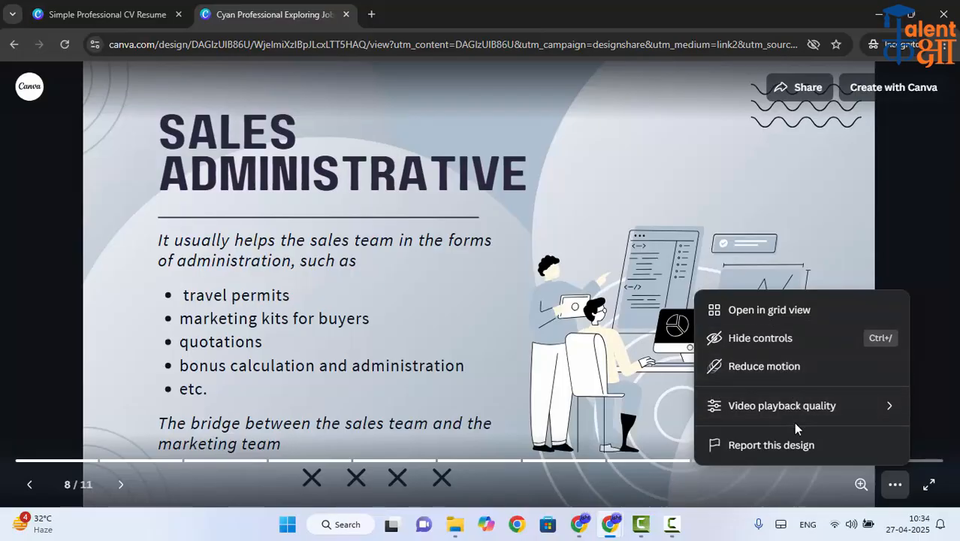
{"action": "left_click", "coordinate": [928, 484]}
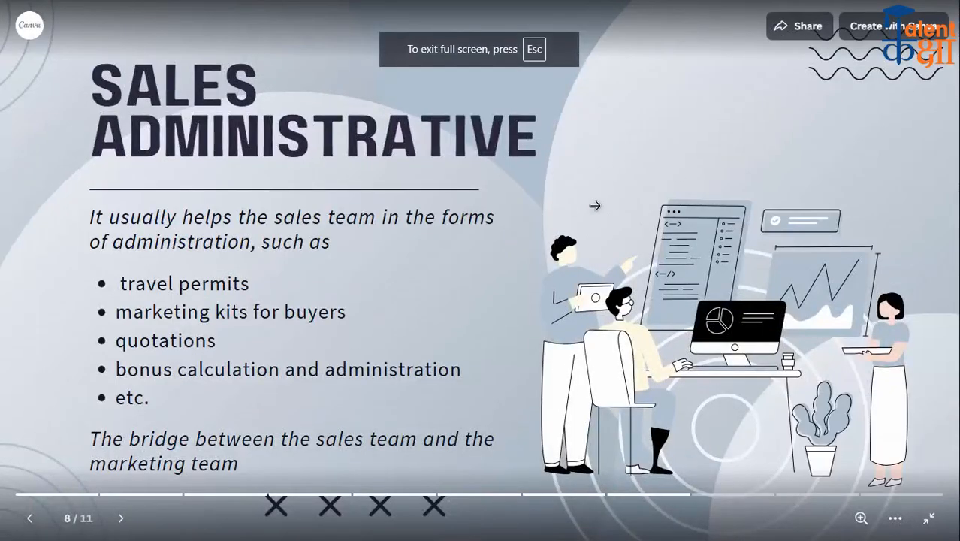
{"action": "left_click", "coordinate": [787, 29]}
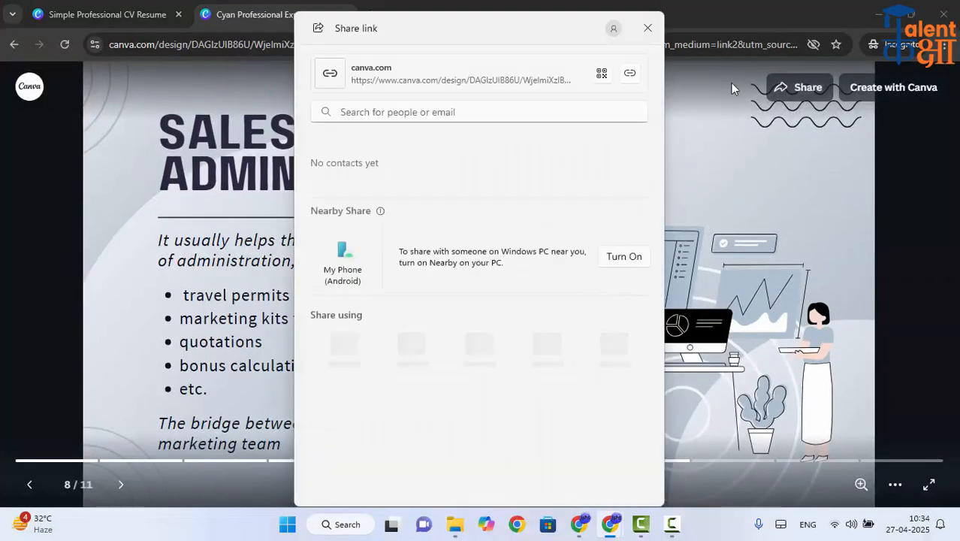
{"action": "left_click", "coordinate": [647, 28]}
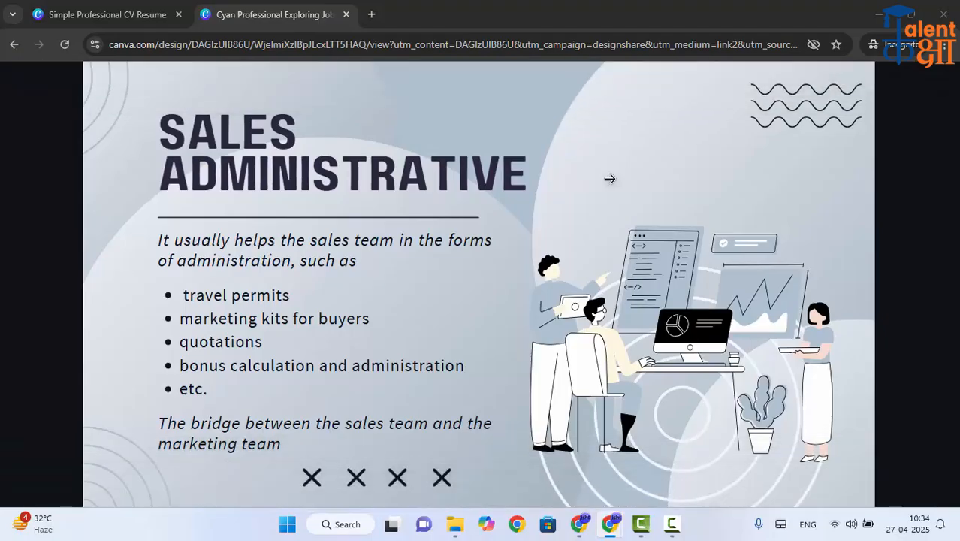
- Return to the editor window and set the design's download file type to PDF Standard
{"action": "left_click", "coordinate": [879, 14]}
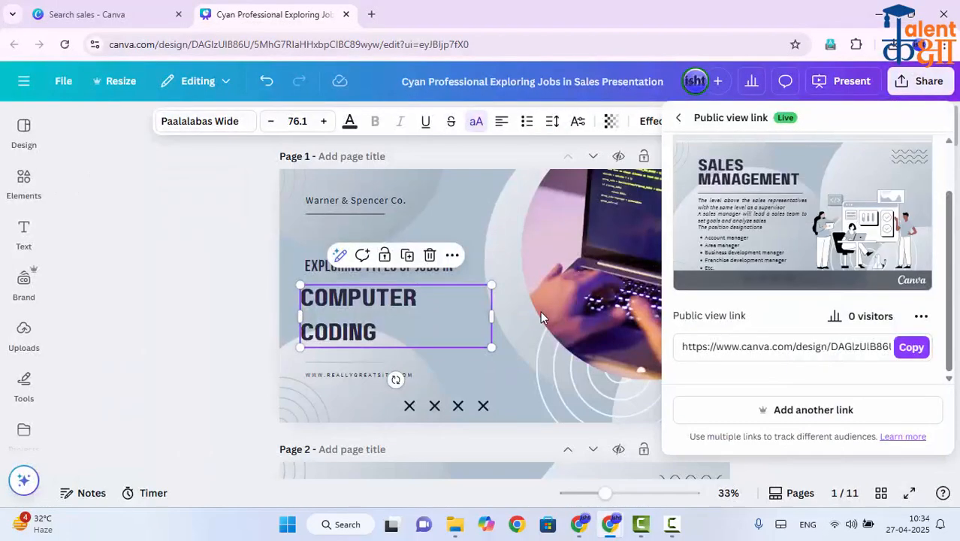
{"action": "left_click", "coordinate": [926, 84]}
{"action": "left_click", "coordinate": [926, 83]}
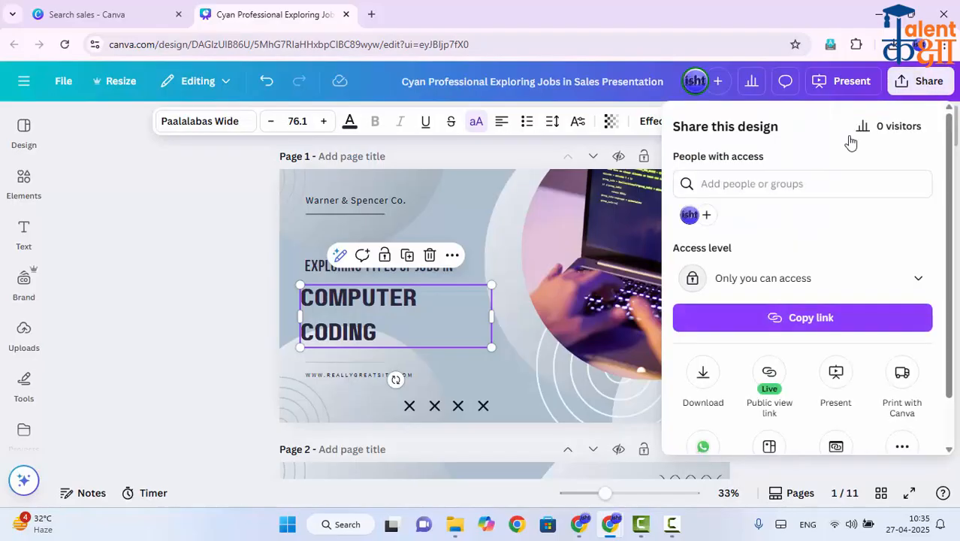
{"action": "left_click", "coordinate": [704, 373]}
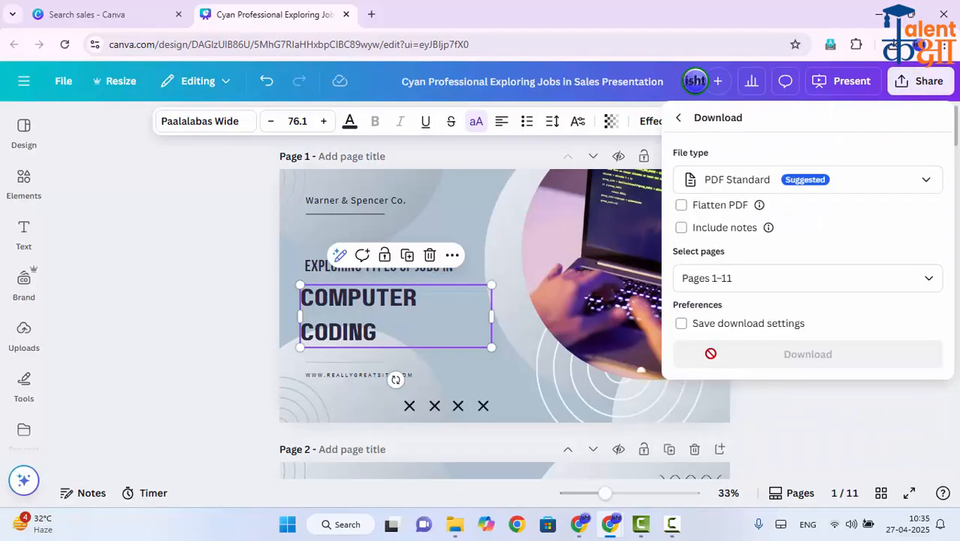
{"action": "left_click", "coordinate": [774, 180]}
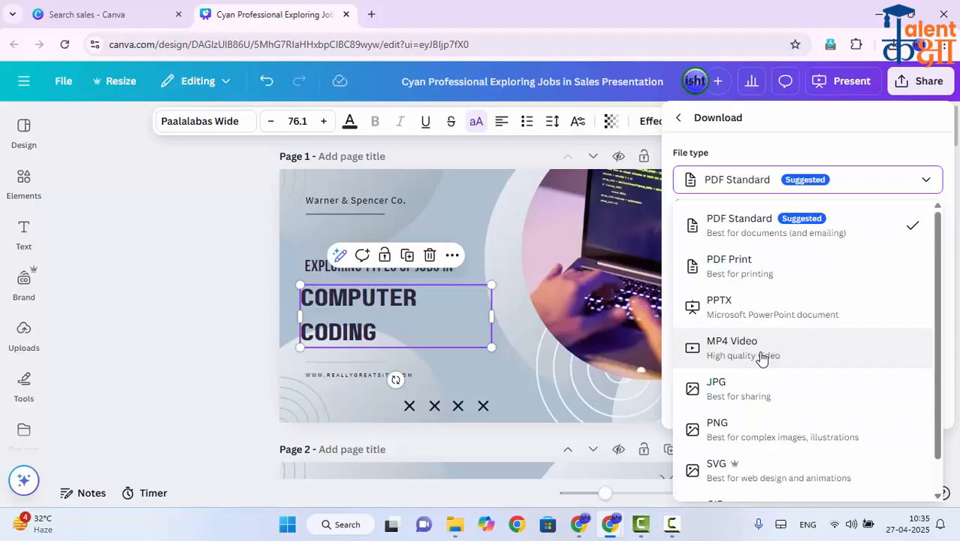
{"action": "left_click", "coordinate": [759, 228]}
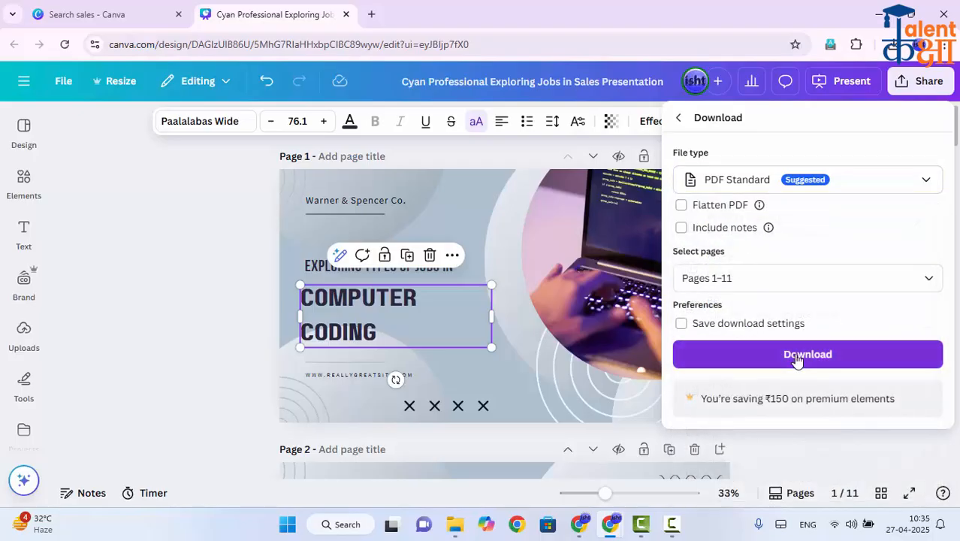
- Review the page choices for the download and select all individual pages 1–11
{"action": "left_click", "coordinate": [729, 274]}
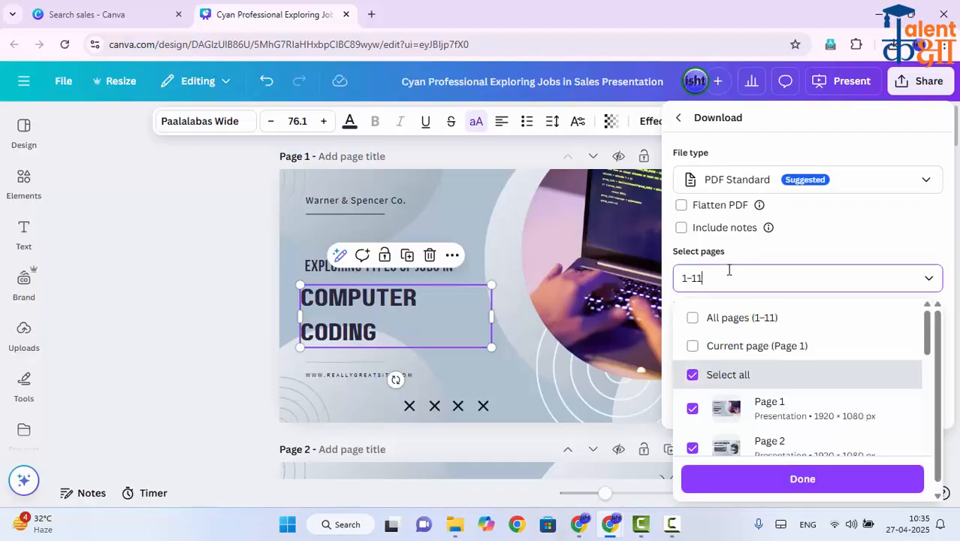
{"action": "scroll", "coordinate": [787, 397], "scroll_direction": "down", "scroll_amount": 6}
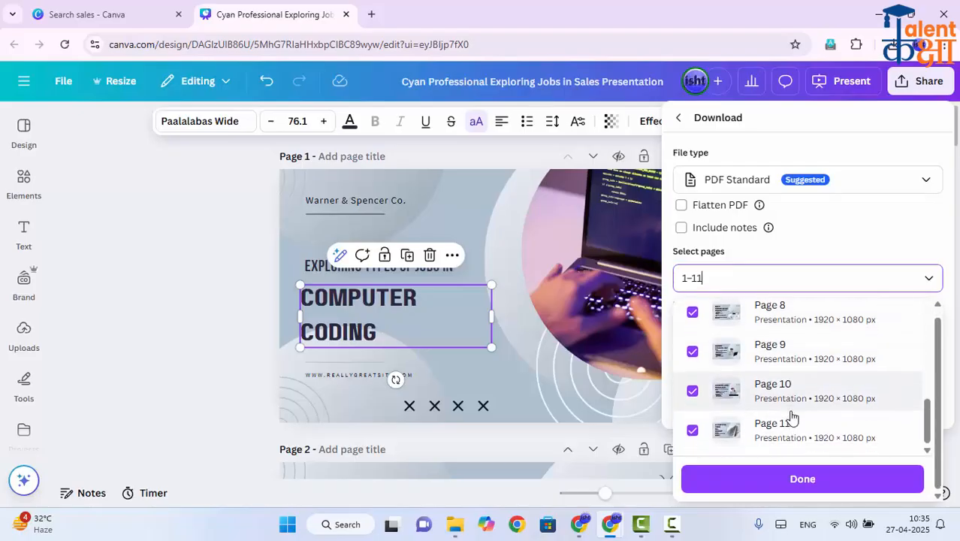
{"action": "scroll", "coordinate": [787, 403], "scroll_direction": "up", "scroll_amount": 6}
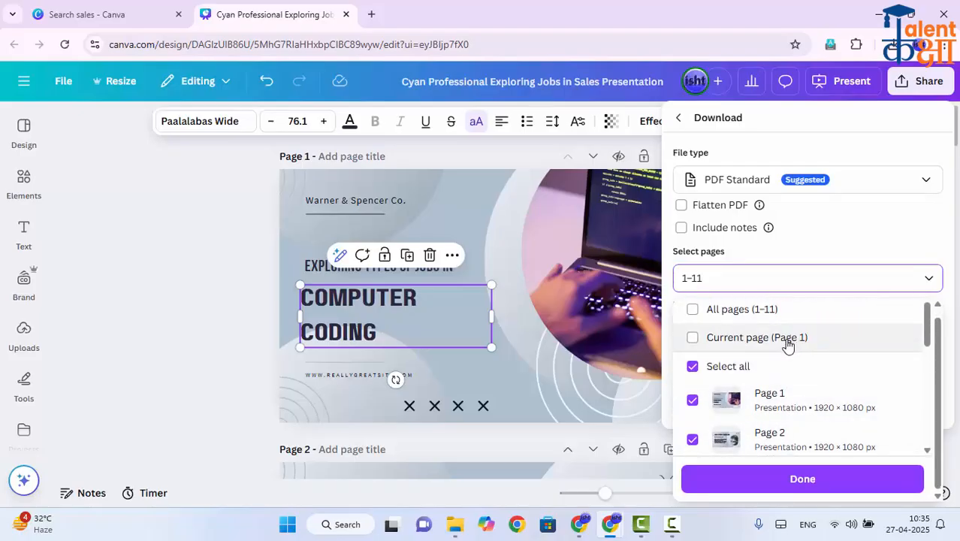
{"action": "left_click", "coordinate": [692, 311]}
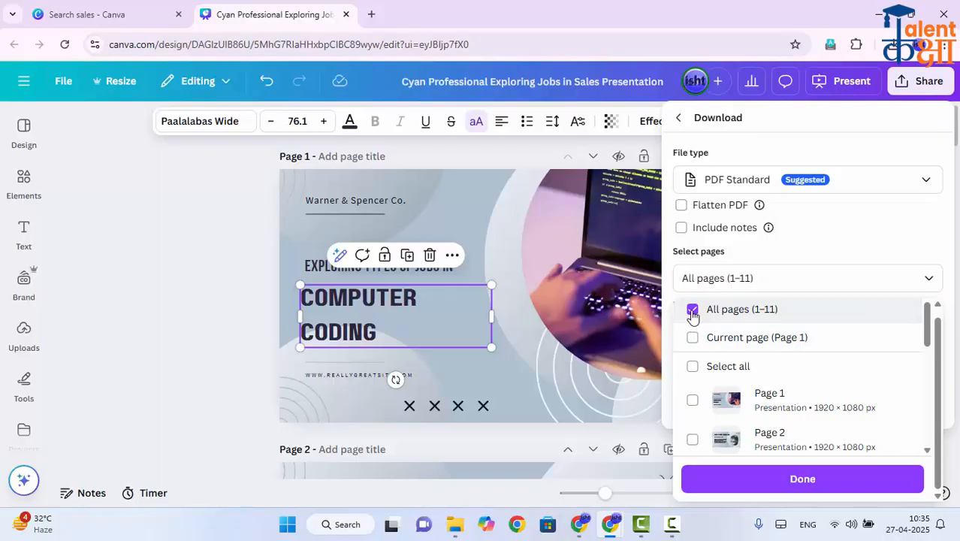
{"action": "left_click", "coordinate": [692, 313]}
{"action": "scroll", "coordinate": [717, 412], "scroll_direction": "down", "scroll_amount": 1}
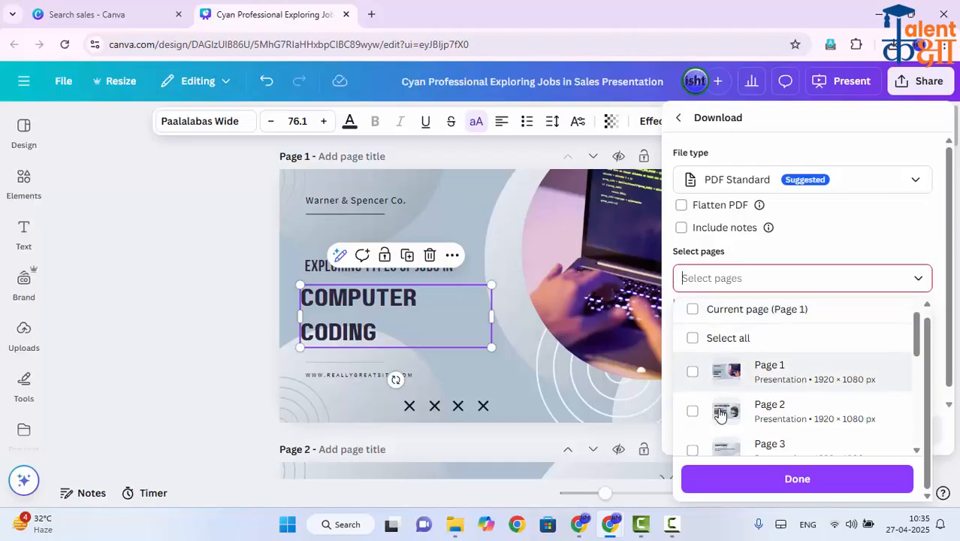
{"action": "scroll", "coordinate": [718, 415], "scroll_direction": "up", "scroll_amount": 1}
{"action": "left_click", "coordinate": [692, 367]}
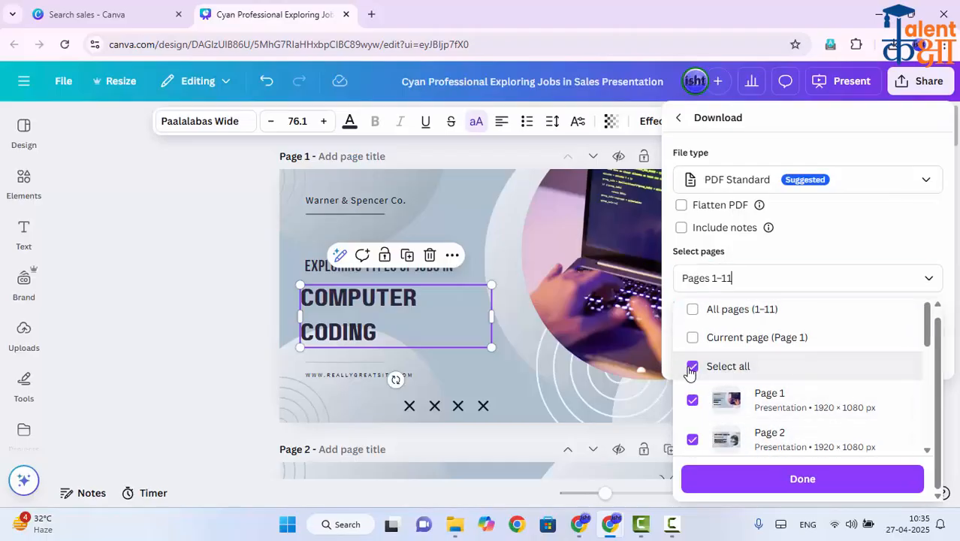
- Exclude pages 6 and 10 from the download, keeping pages 1–5, 7–9 and 11
{"action": "scroll", "coordinate": [690, 387], "scroll_direction": "down", "scroll_amount": 5}
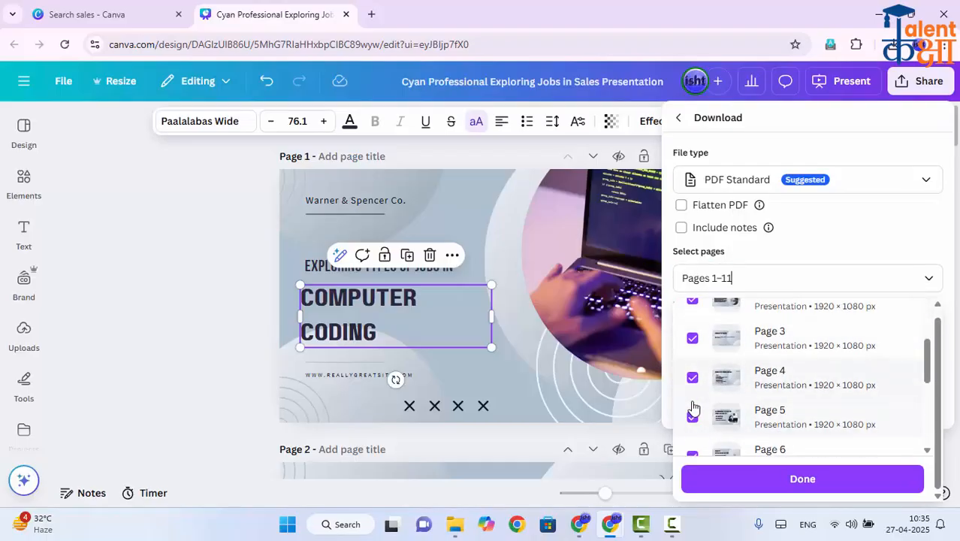
{"action": "left_click", "coordinate": [692, 386]}
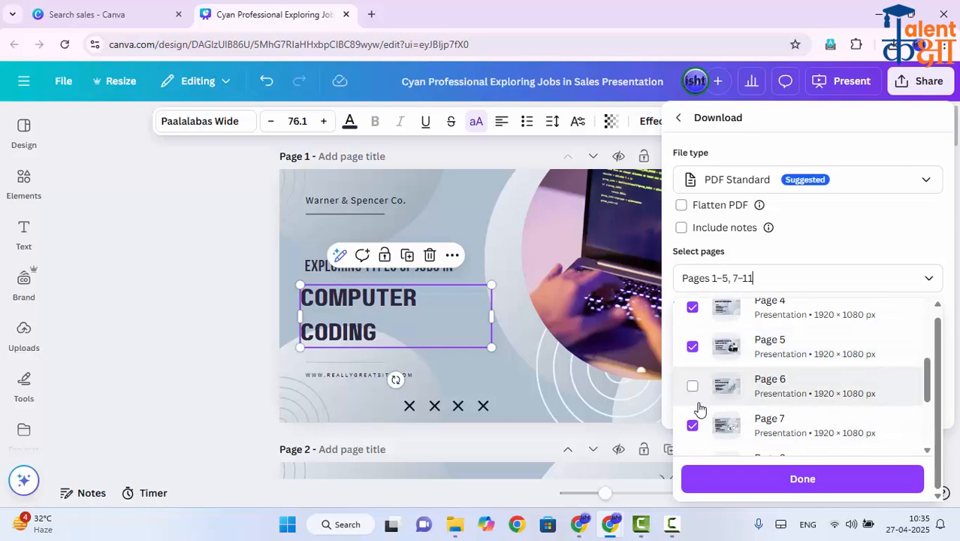
{"action": "scroll", "coordinate": [694, 413], "scroll_direction": "down", "scroll_amount": 3}
{"action": "left_click", "coordinate": [692, 403]}
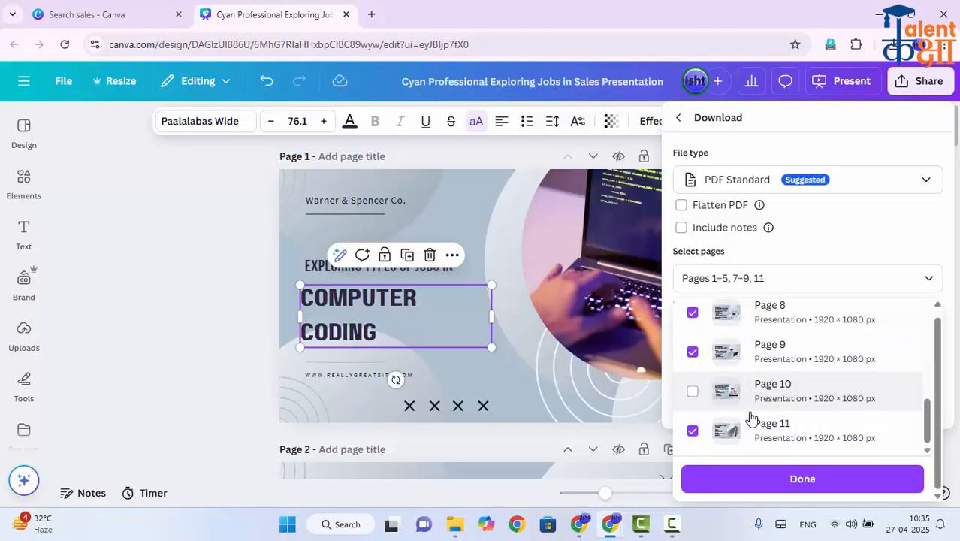
{"action": "scroll", "coordinate": [763, 420], "scroll_direction": "up", "scroll_amount": 8}
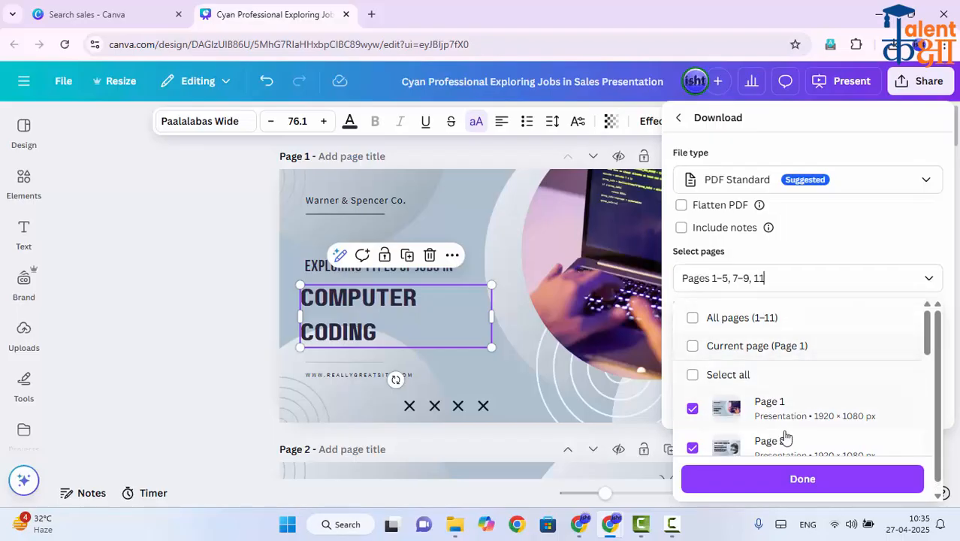
{"action": "left_click", "coordinate": [790, 486]}
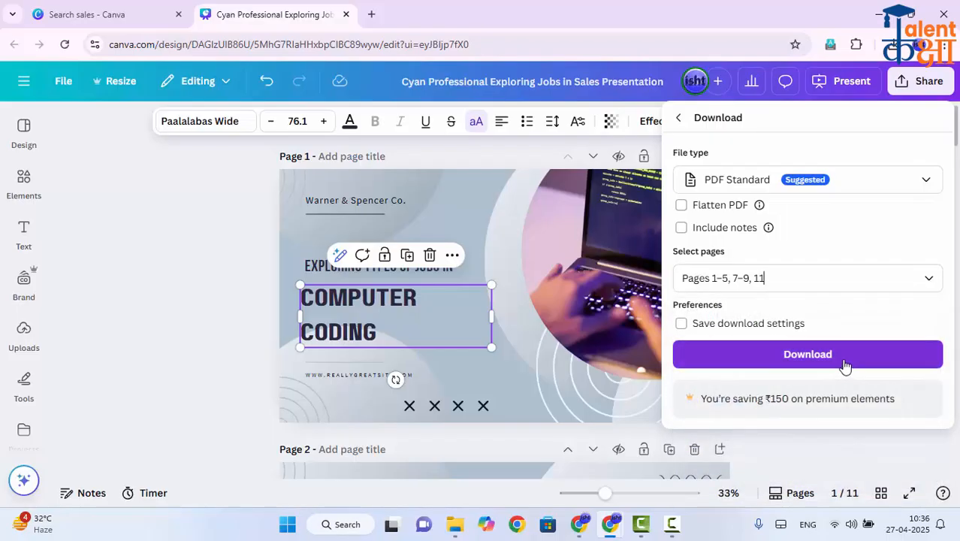
- Download the selected pages to the Downloads folder as Cyan Professional Exploring Jobs in Sales Presentation.pdf and open the file
{"action": "left_click", "coordinate": [844, 366]}
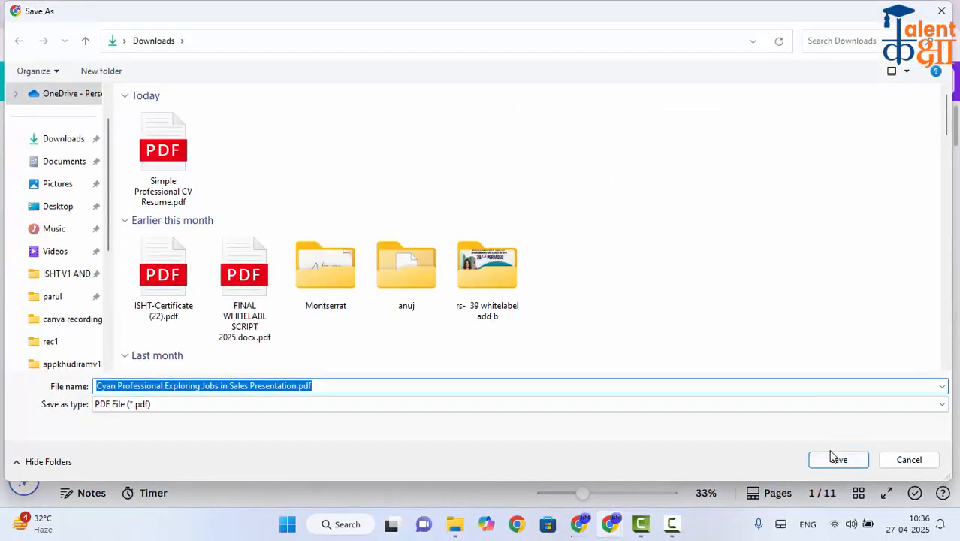
{"action": "left_click", "coordinate": [824, 462]}
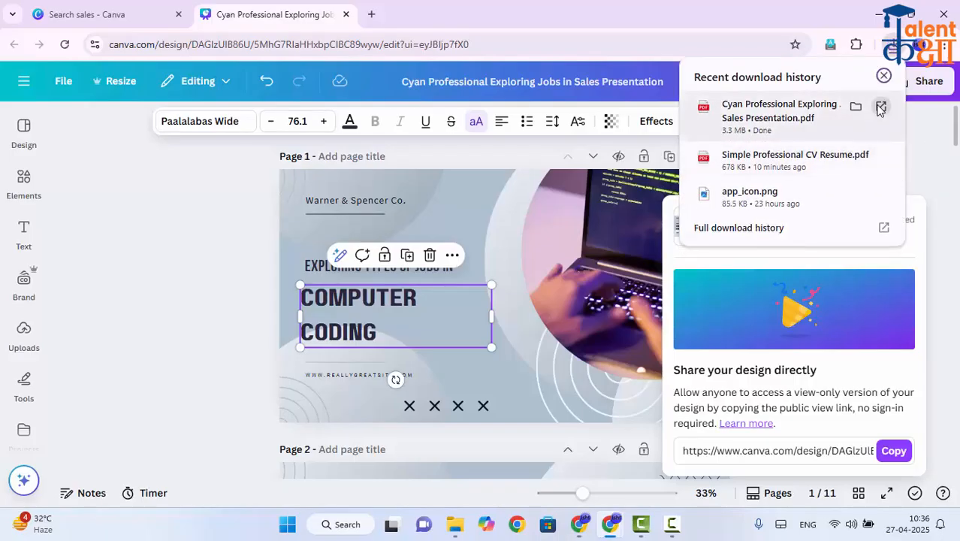
{"action": "left_click", "coordinate": [880, 108]}
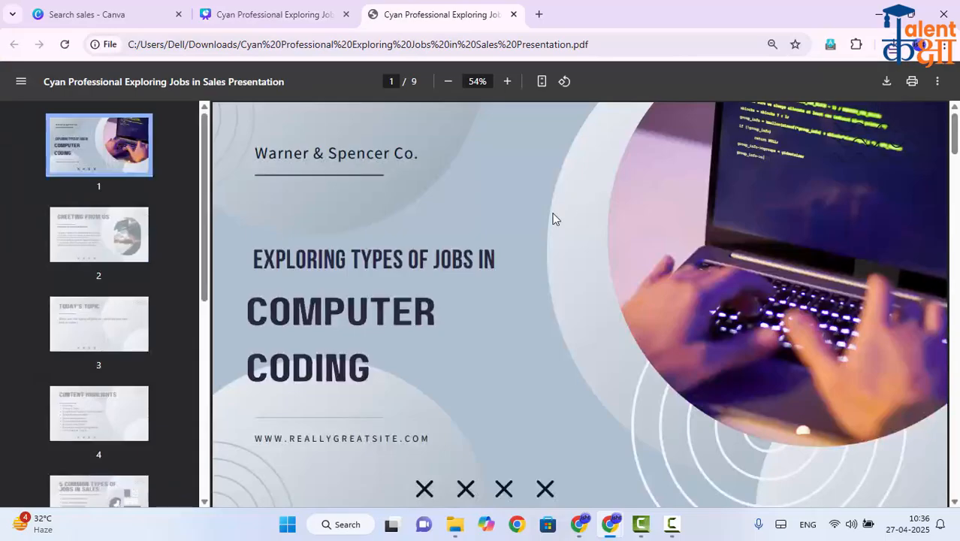
- Look through the pages of the downloaded PDF to check which ones were exported
{"action": "scroll", "coordinate": [599, 350], "scroll_direction": "down", "scroll_amount": 10}
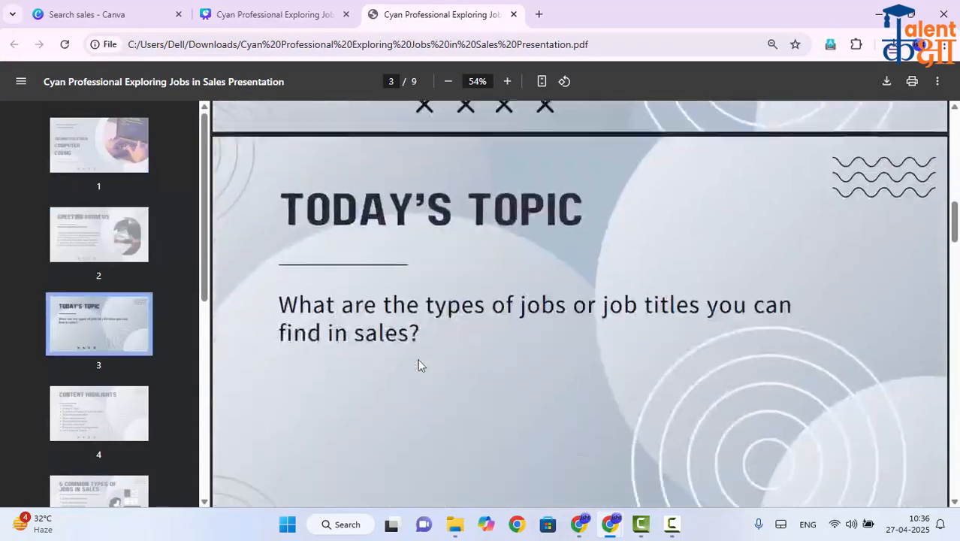
{"action": "scroll", "coordinate": [418, 364], "scroll_direction": "down", "scroll_amount": 5}
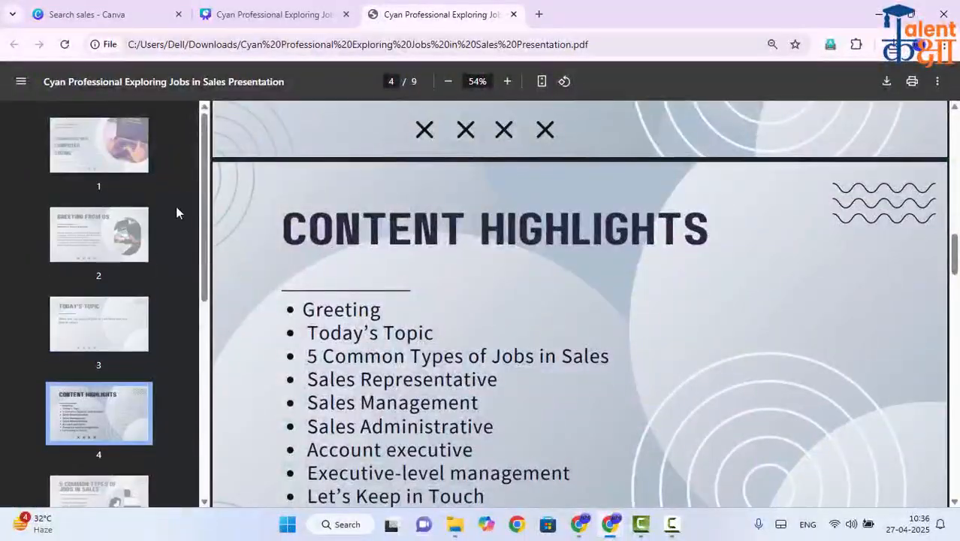
{"action": "scroll", "coordinate": [664, 188], "scroll_direction": "down", "scroll_amount": 15}
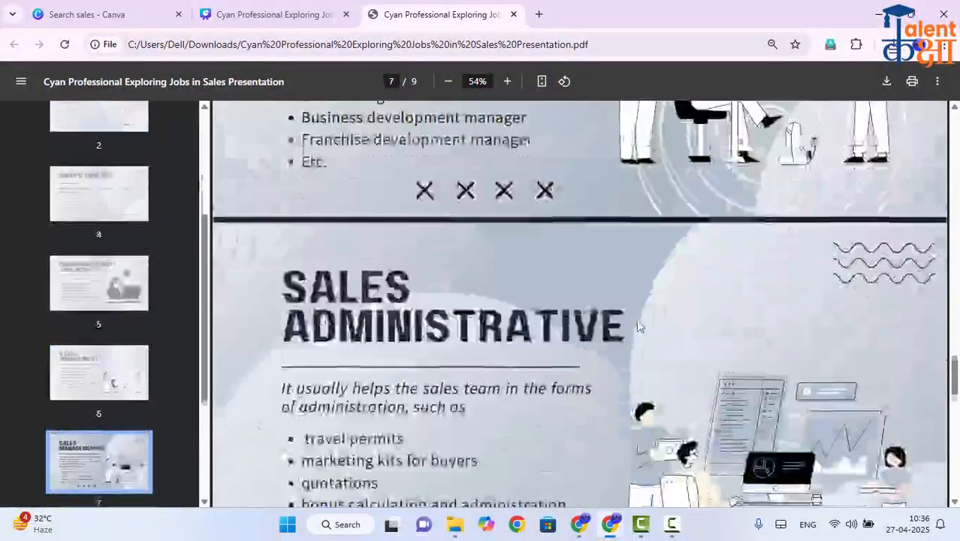
{"action": "scroll", "coordinate": [635, 329], "scroll_direction": "down", "scroll_amount": 10}
{"action": "scroll", "coordinate": [634, 331], "scroll_direction": "up", "scroll_amount": 5}
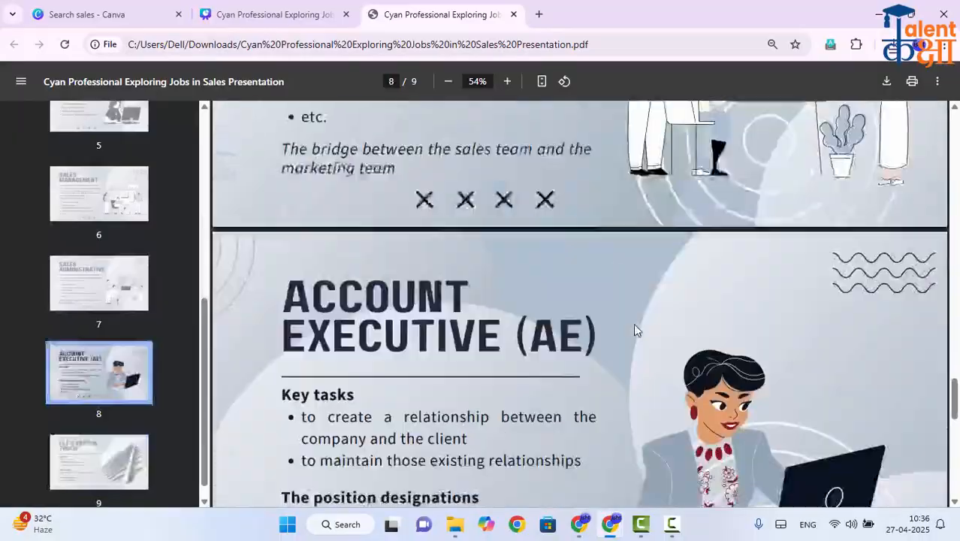
- Return to the first page of the downloaded PDF and minimise its browser window
{"action": "scroll", "coordinate": [634, 329], "scroll_direction": "up", "scroll_amount": 20}
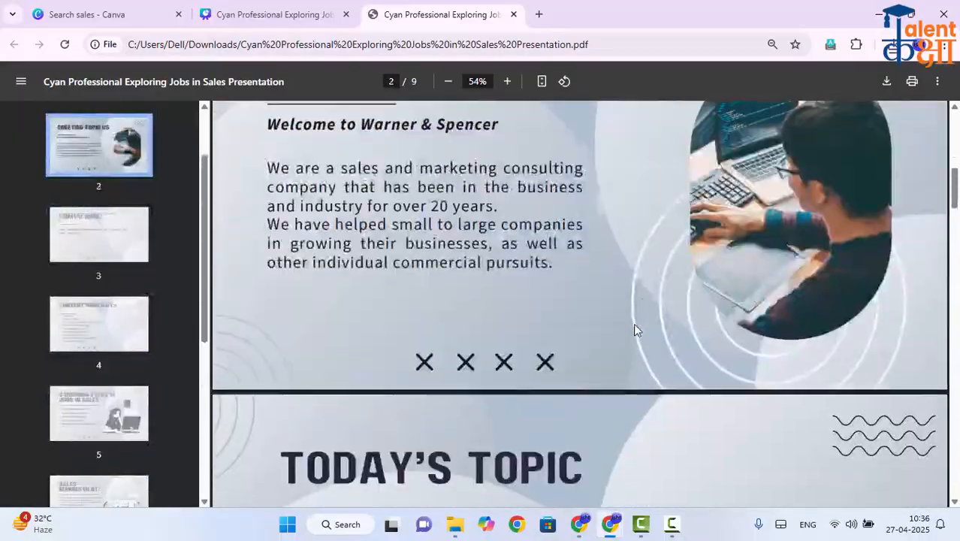
{"action": "scroll", "coordinate": [633, 323], "scroll_direction": "up", "scroll_amount": 6}
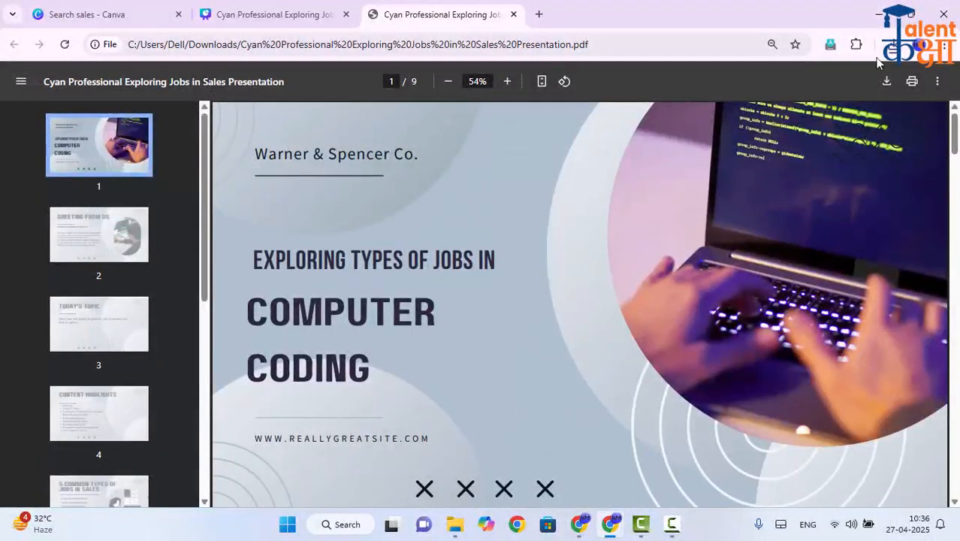
{"action": "left_click", "coordinate": [878, 13]}
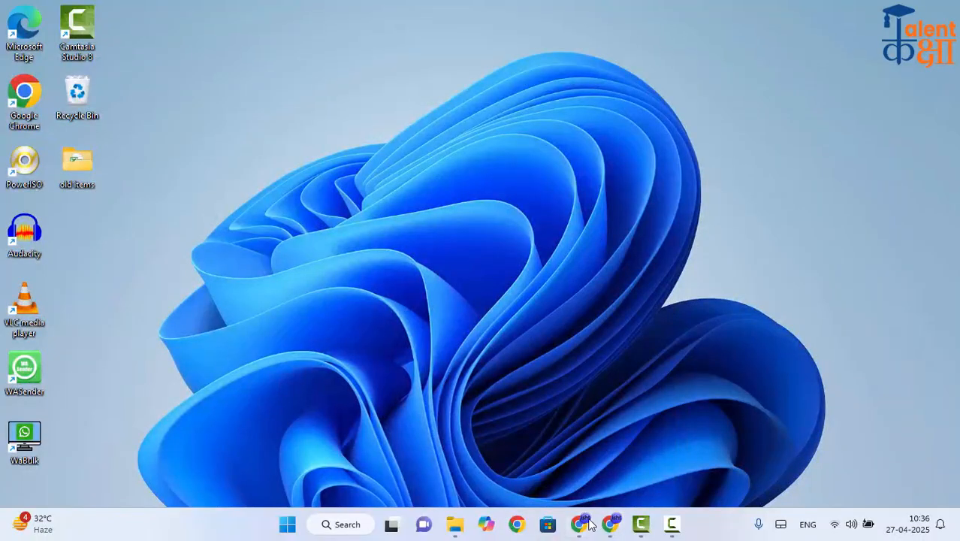
- Switch to the incognito Chrome window and view the shared Simple Professional CV Resume and the shared sales presentation
{"action": "mouse_move", "coordinate": [603, 527]}
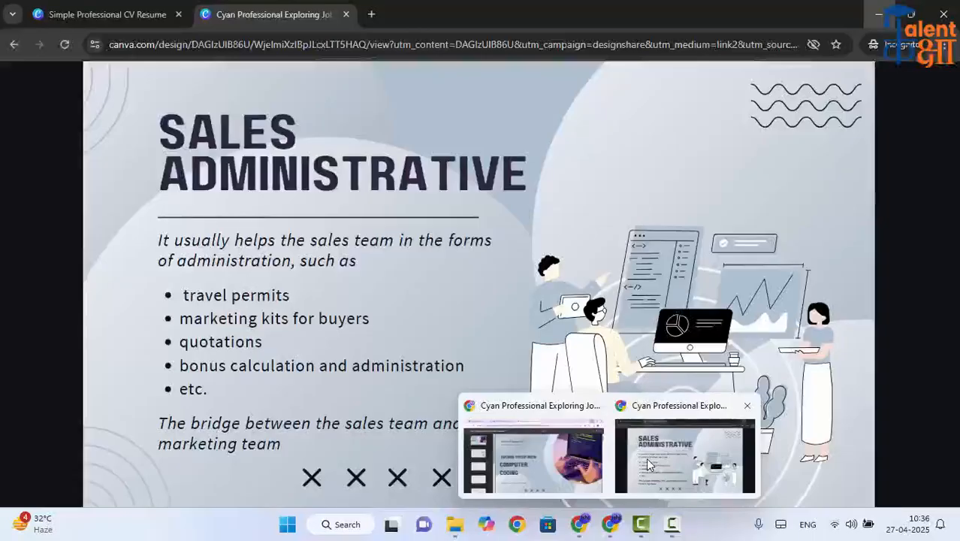
{"action": "left_click", "coordinate": [646, 457]}
{"action": "left_click", "coordinate": [129, 8]}
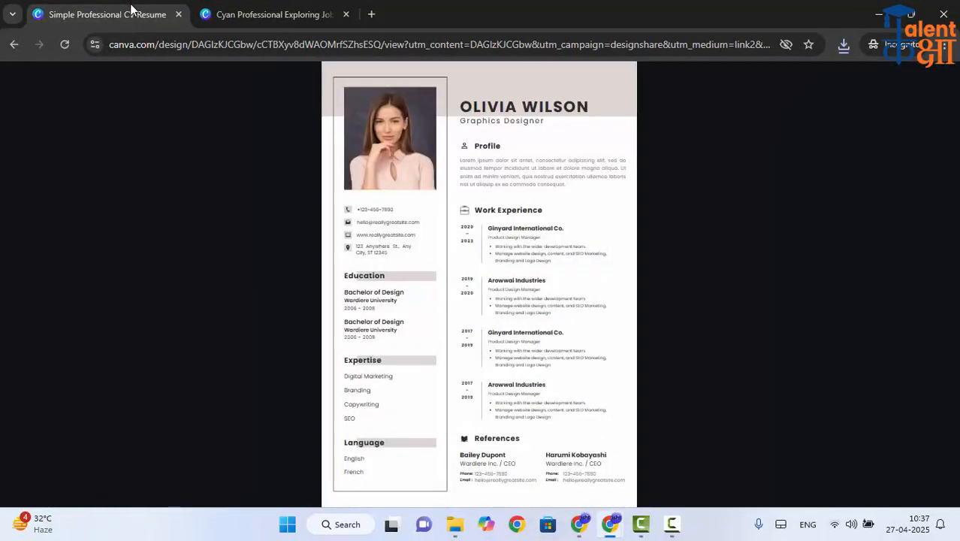
{"action": "left_click", "coordinate": [300, 13]}
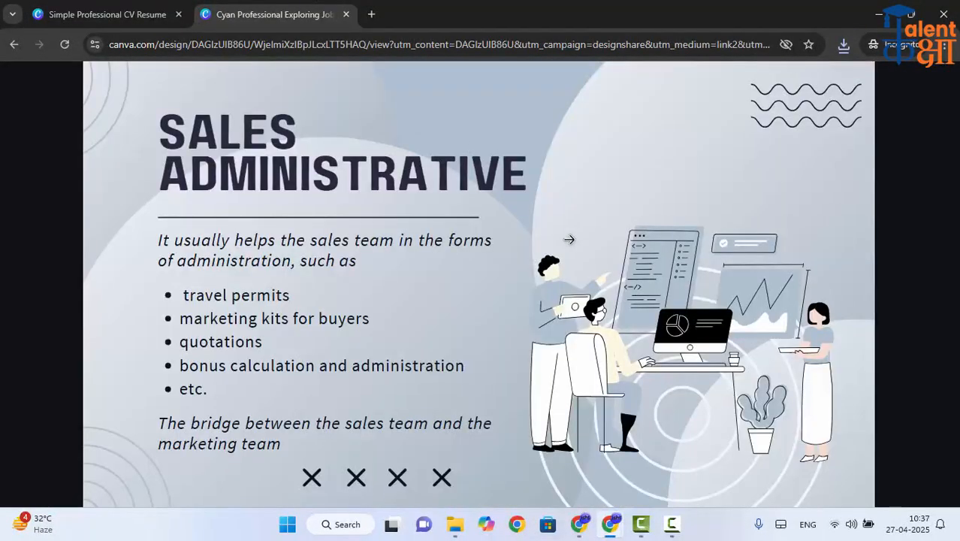